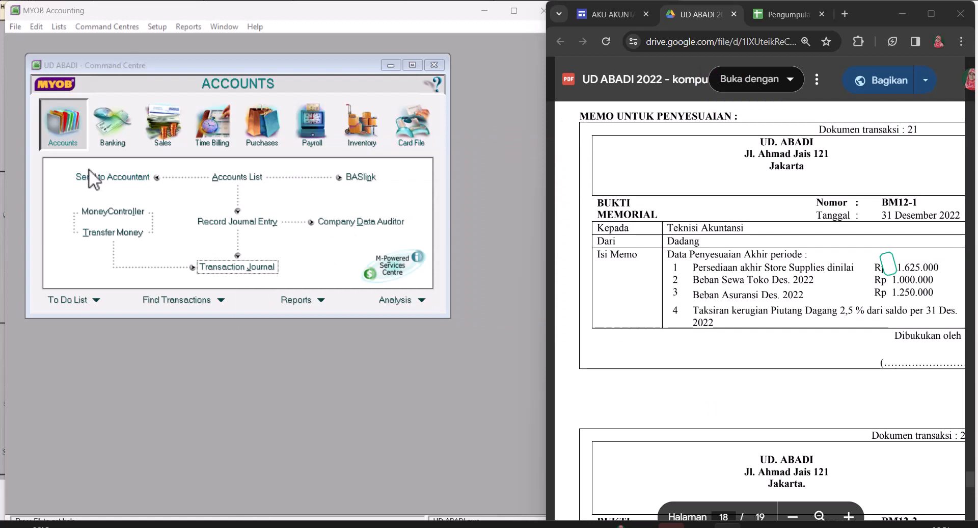
# Start a general journal entry numbered BM12-1, dated 31/12/2022, with the memo "bukti memorial 12-1".
pyautogui.click(66, 138)
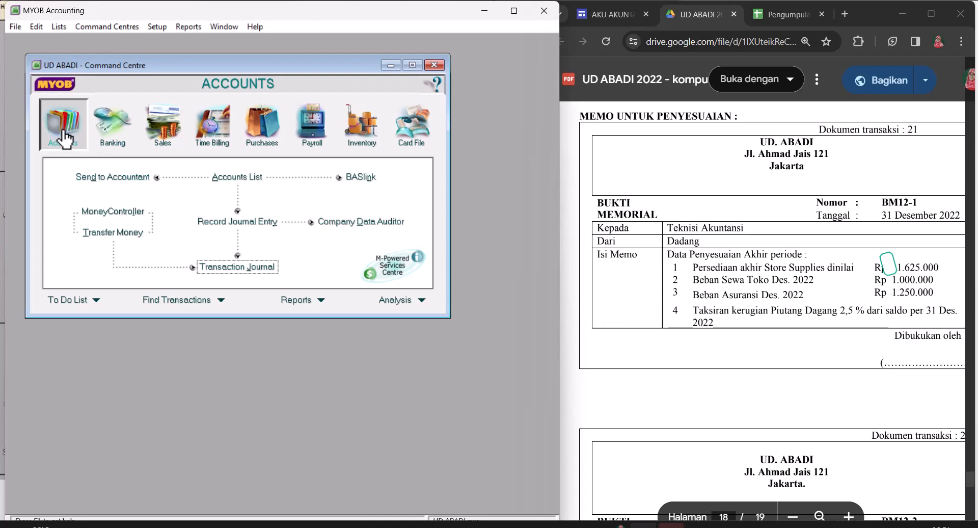
pyautogui.click(246, 225)
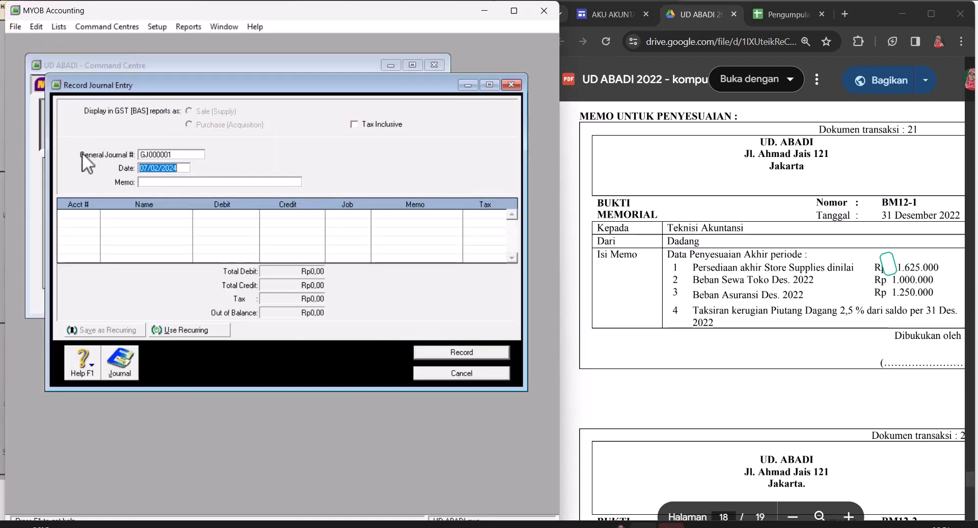
pyautogui.click(179, 153)
pyautogui.write('BM12-1')
pyautogui.click(186, 168)
pyautogui.write('3')
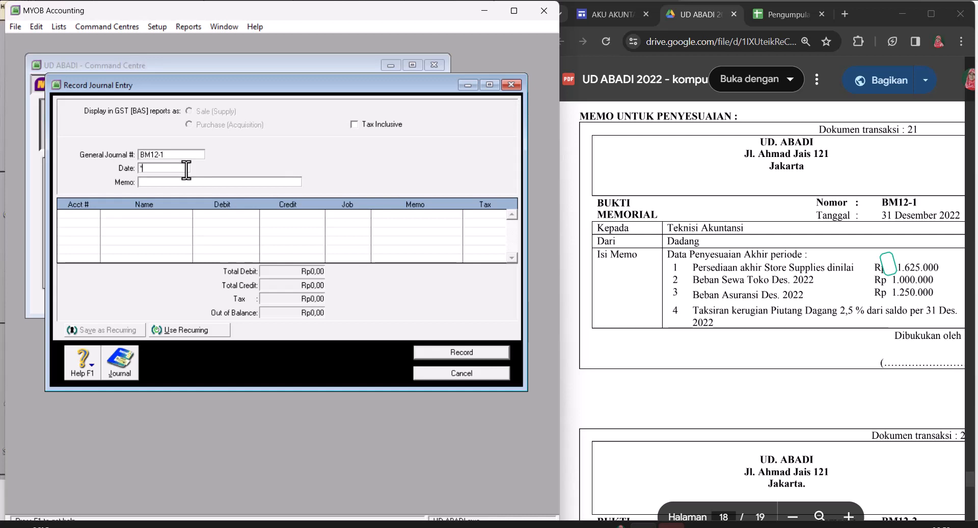
pyautogui.write('31/12/2022')
pyautogui.press('Tab')
pyautogui.write('bukti memorial 12-1')
# Display the Trial Balance report for December of this financial year to check the Store Supplies balance.
pyautogui.moveTo(329, 93); pyautogui.dragTo(351, 135)
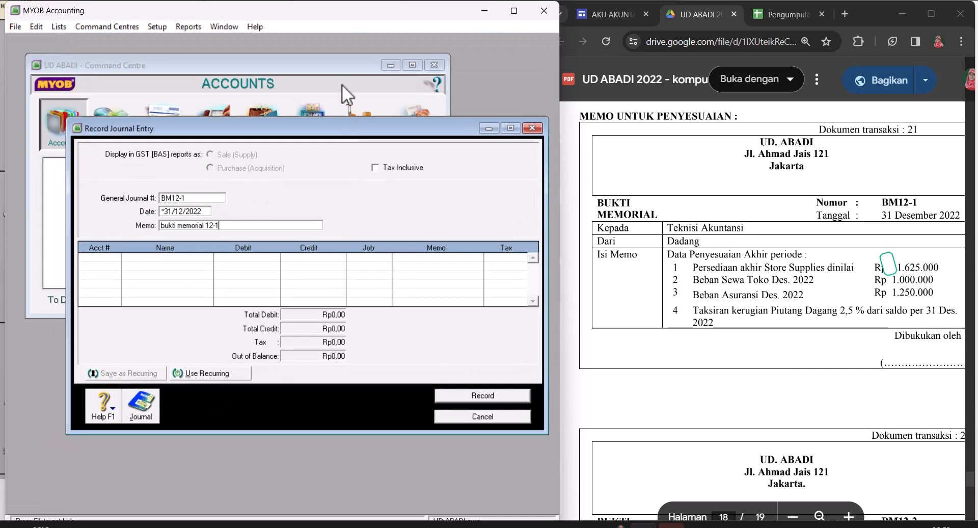
pyautogui.click(341, 69)
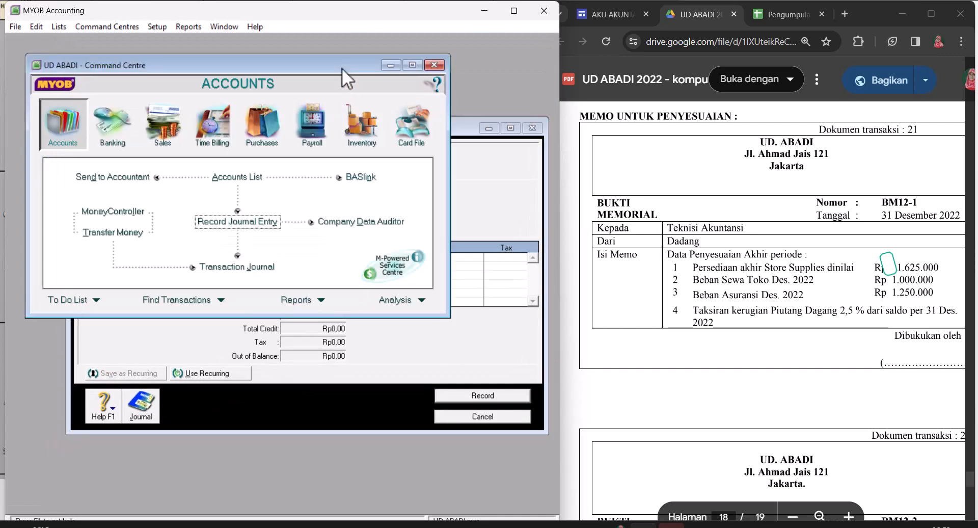
pyautogui.click(307, 301)
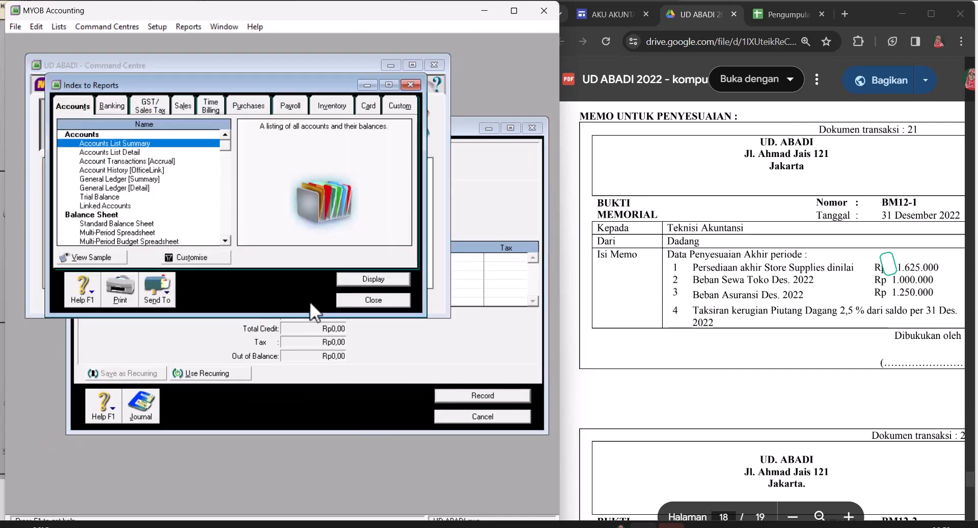
pyautogui.click(111, 108)
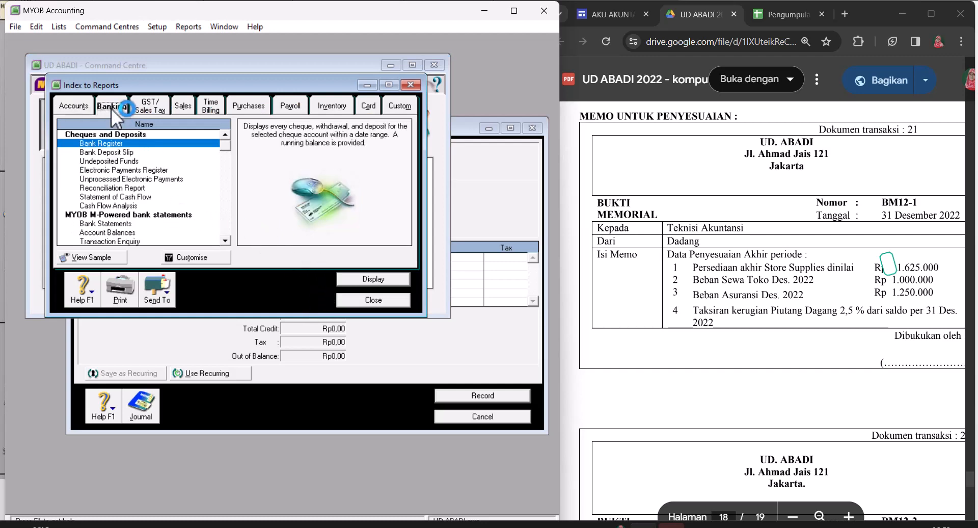
pyautogui.scroll(-1, 121, 160)
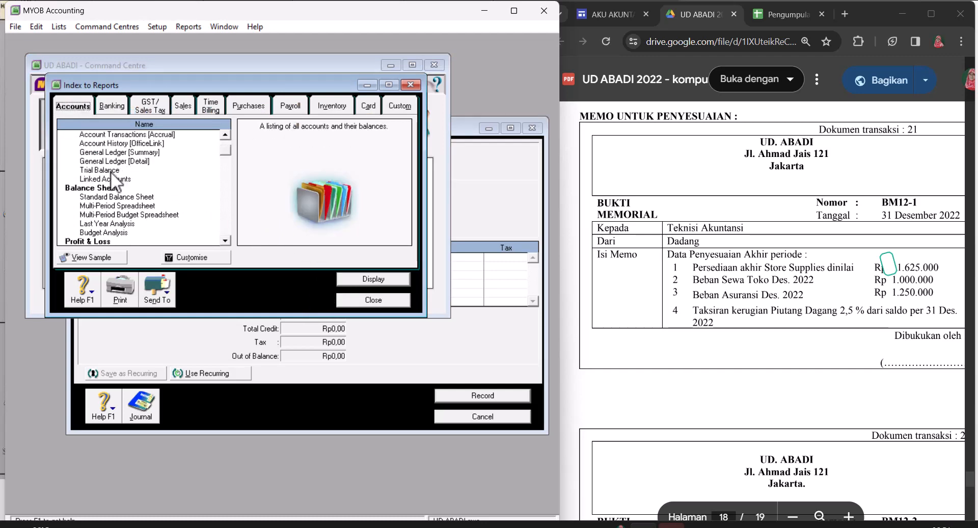
pyautogui.doubleClick(111, 171)
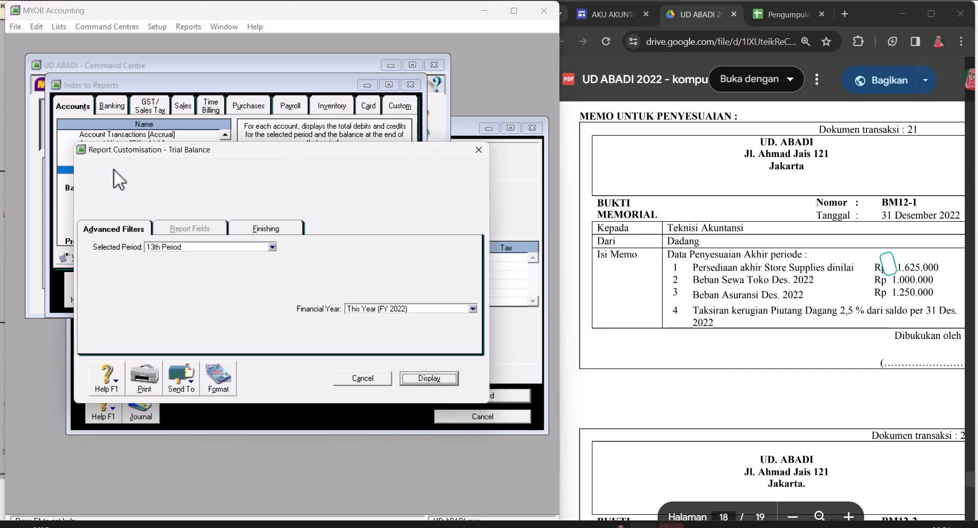
pyautogui.click(189, 245)
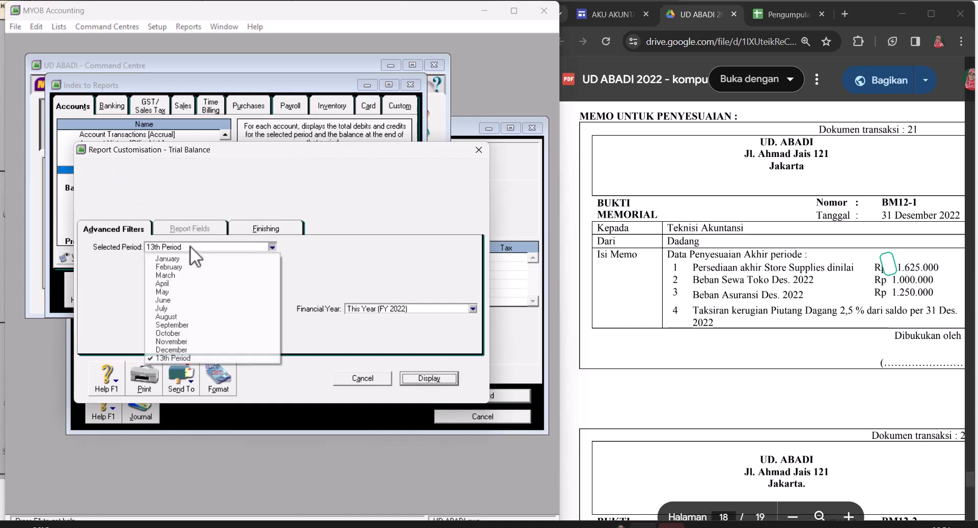
pyautogui.click(190, 348)
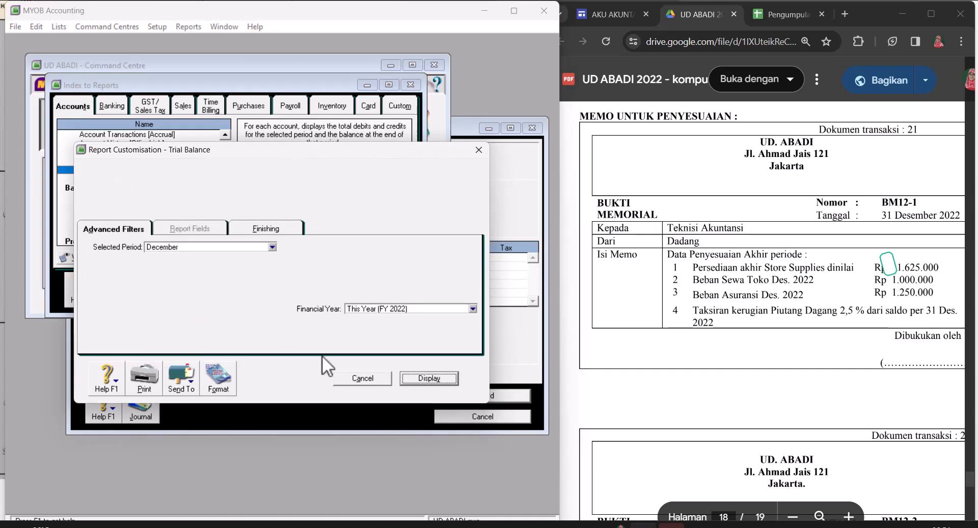
pyautogui.click(434, 377)
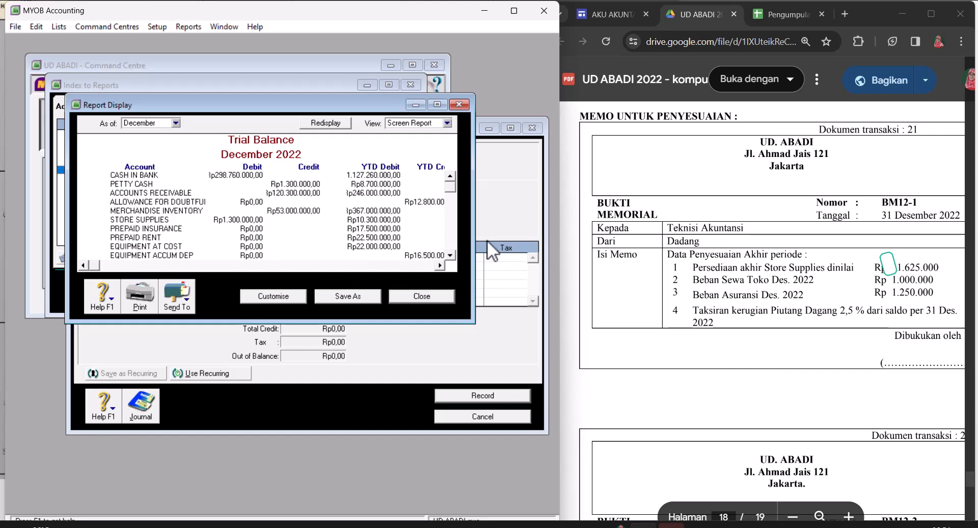
# In the BM12-1 journal entry, debit account 6-1200 Store Supplies Expense with Rp8.675.000.
pyautogui.click(493, 213)
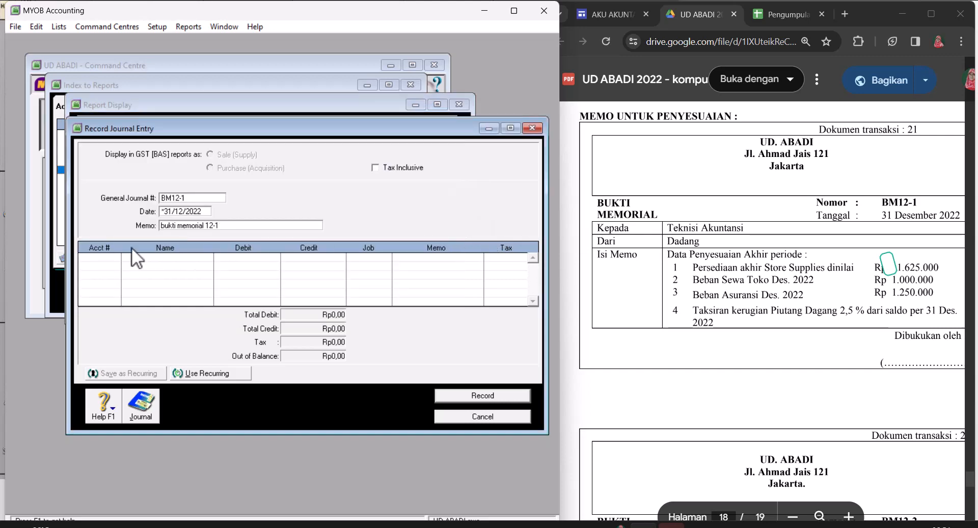
pyautogui.click(115, 258)
pyautogui.click(115, 257)
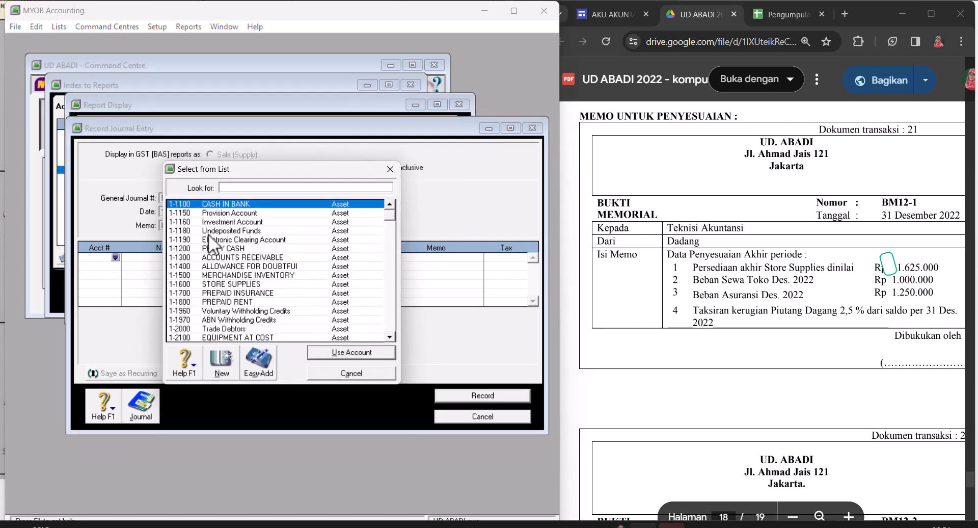
pyautogui.scroll(-20, 298, 249)
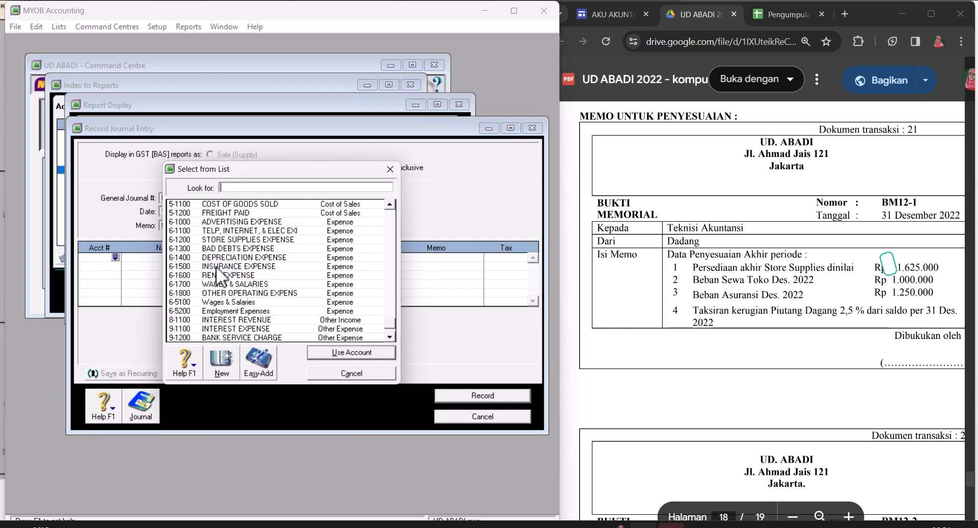
pyautogui.write('6-1200')
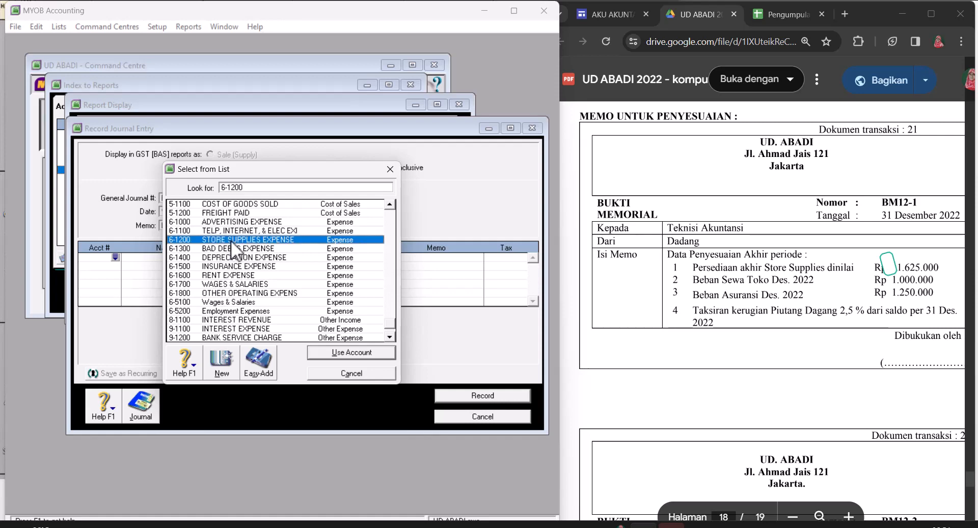
pyautogui.click(330, 353)
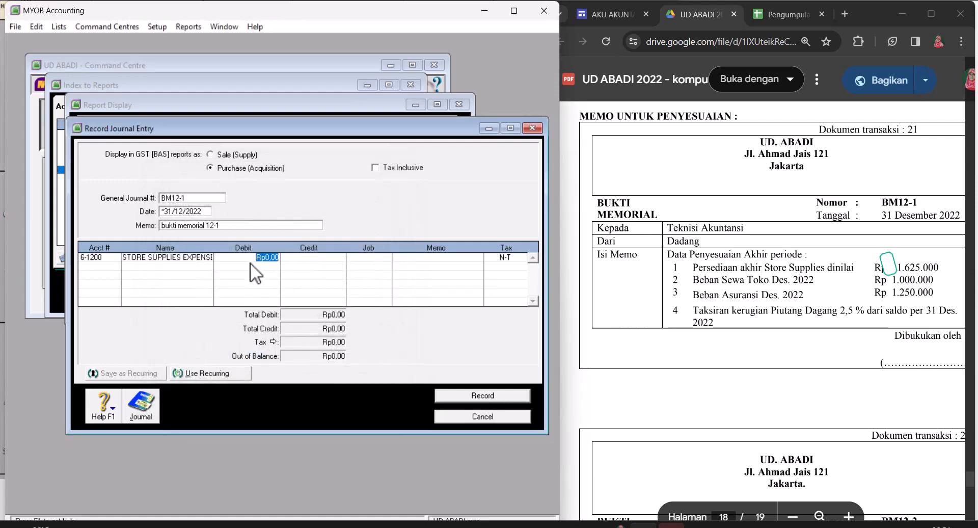
pyautogui.write('85')
pyautogui.write('75000')
# Add a line crediting account 1-1600 Store Supplies with Rp8.675.000.
pyautogui.click(105, 270)
pyautogui.click(116, 265)
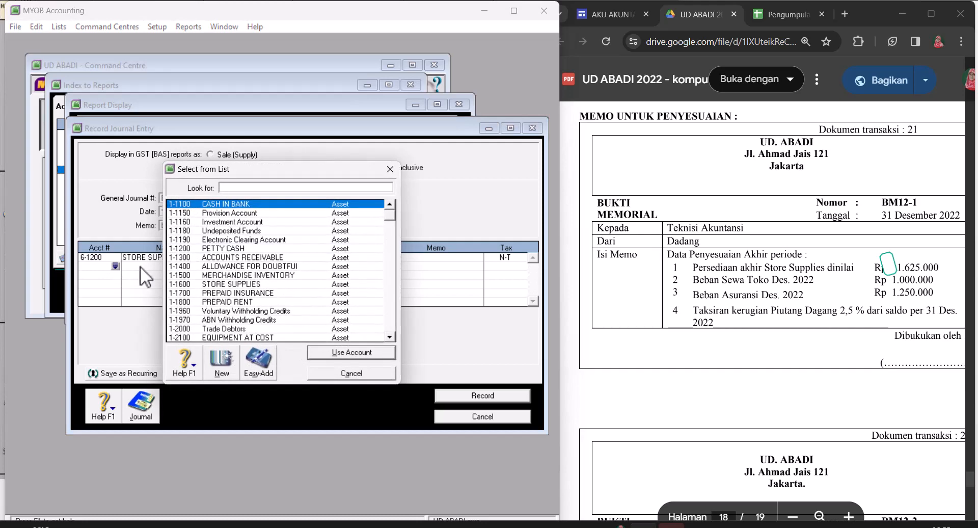
pyautogui.write('11600')
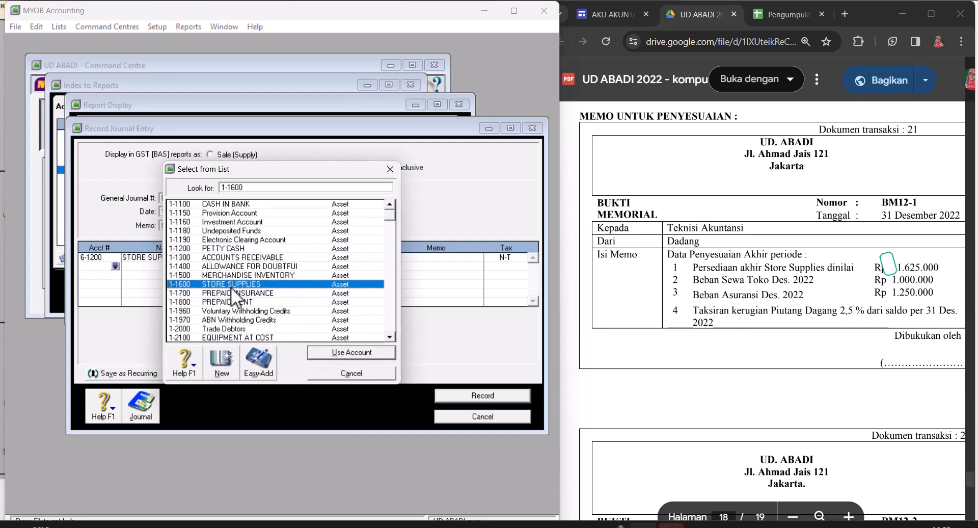
pyautogui.click(331, 352)
pyautogui.click(328, 270)
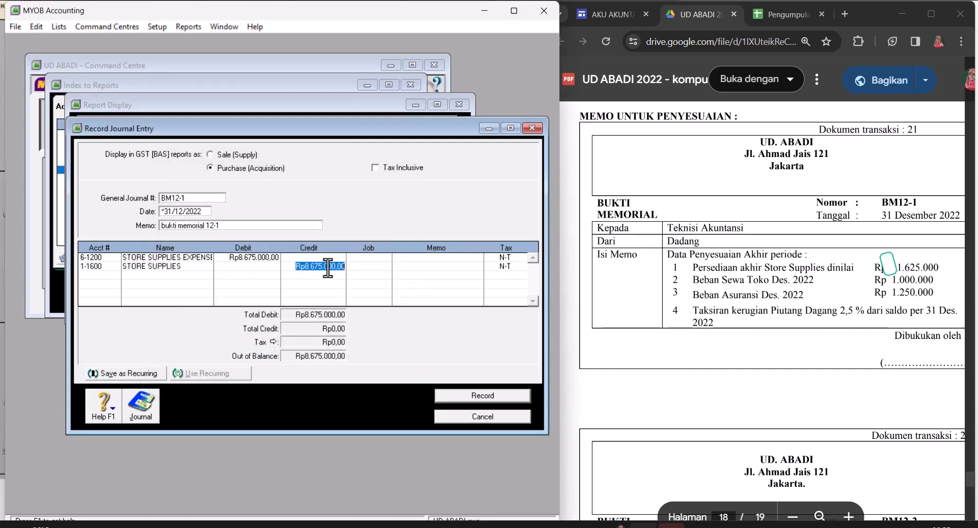
pyautogui.press('Tab')
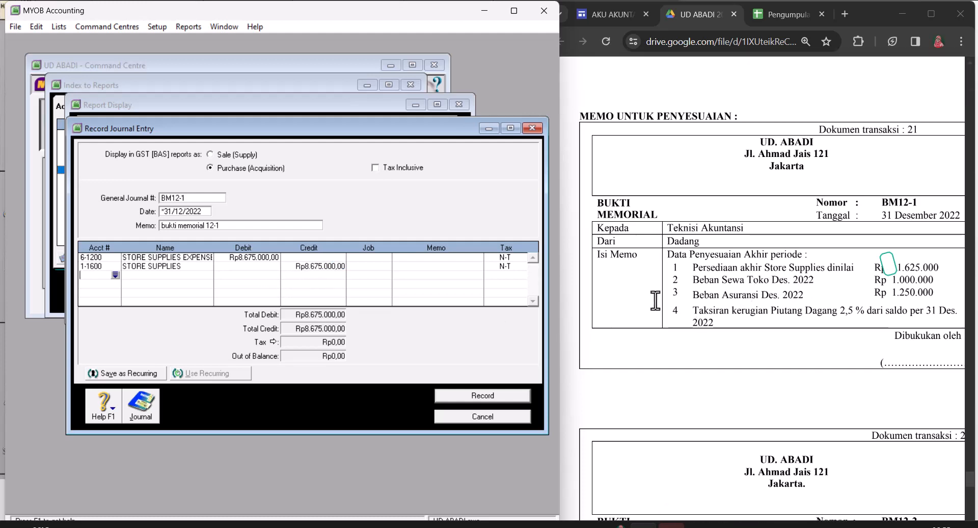
# Add a line debiting account 6-1600 Rent Expense with Rp1.000.000.
pyautogui.click(116, 276)
pyautogui.scroll(-12, 252, 263)
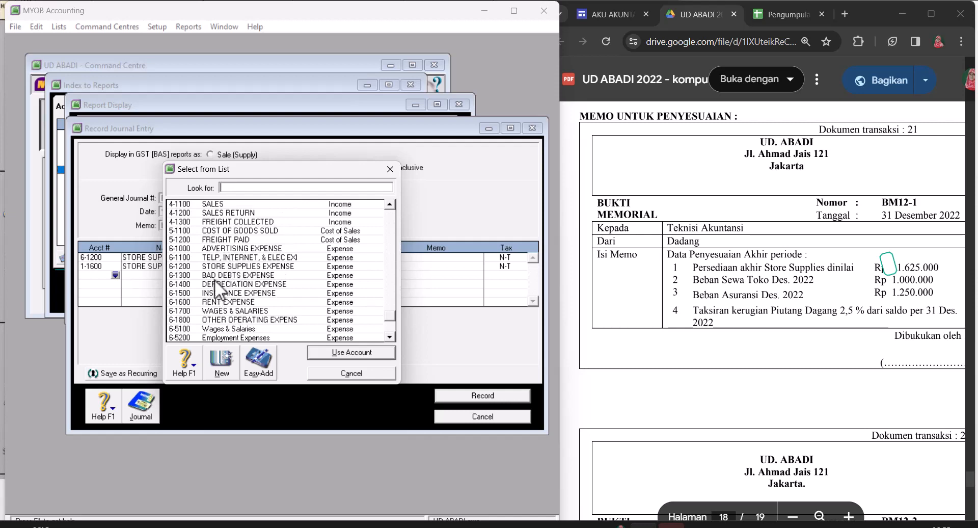
pyautogui.click(215, 302)
pyautogui.click(313, 353)
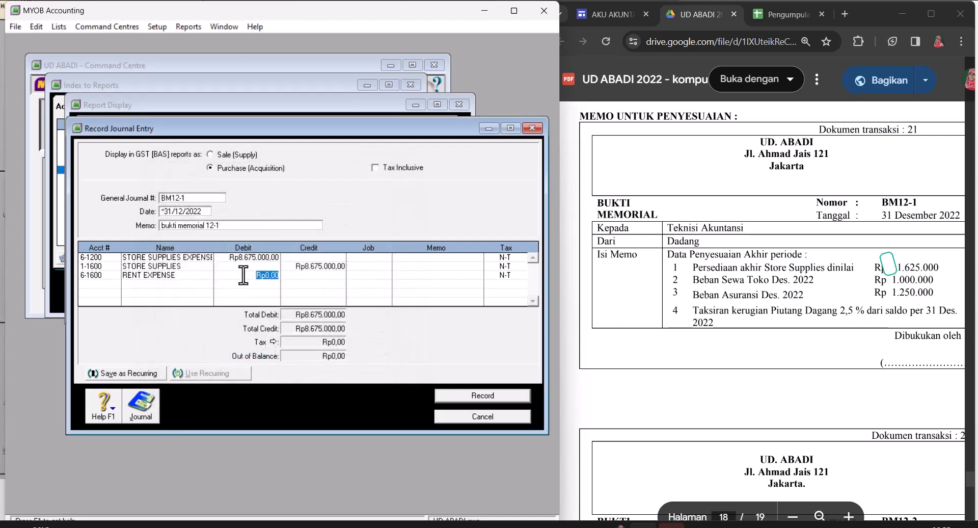
pyautogui.write('1.000.000')
pyautogui.press('Return')
# Add a line crediting account 1-1800 Prepaid Rent with Rp1.000.000.
pyautogui.click(115, 284)
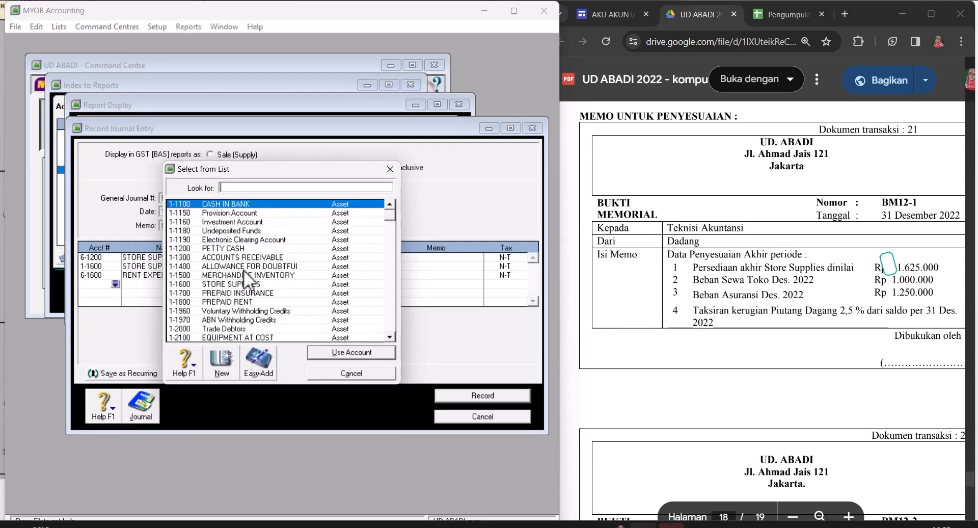
pyautogui.click(247, 302)
pyautogui.click(359, 352)
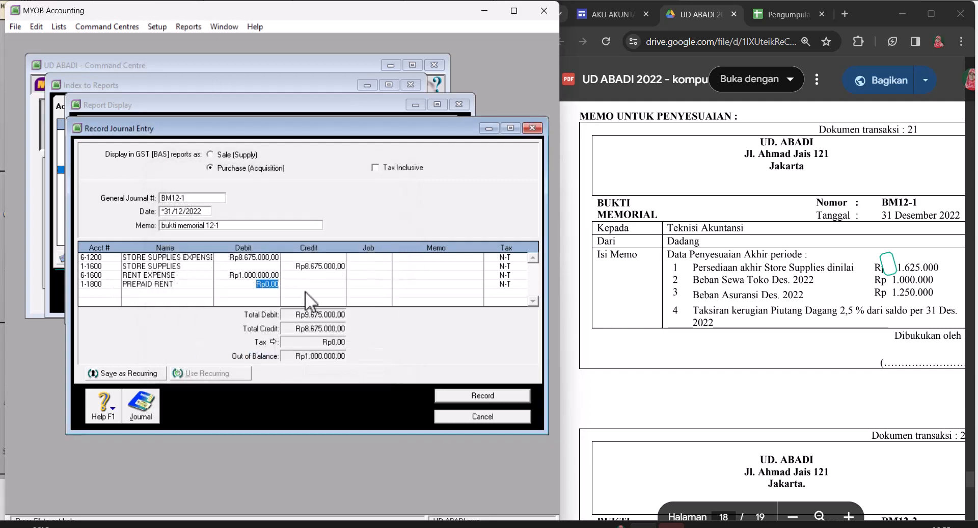
pyautogui.click(304, 283)
pyautogui.press('Return')
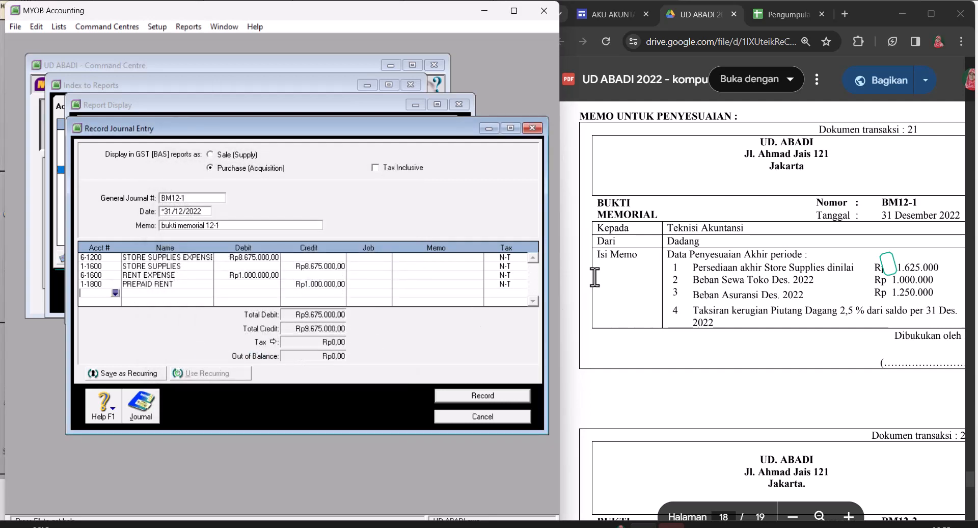
# Add a line debiting account 6-1500 Insurance Expense with Rp1.250.000, following item 3 of the memo.
pyautogui.scroll(-1, 611, 274)
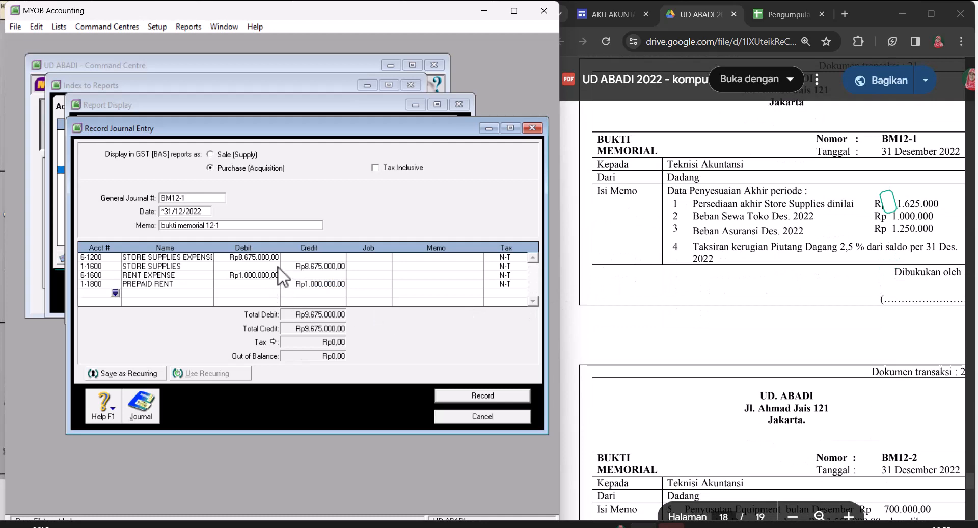
pyautogui.click(116, 292)
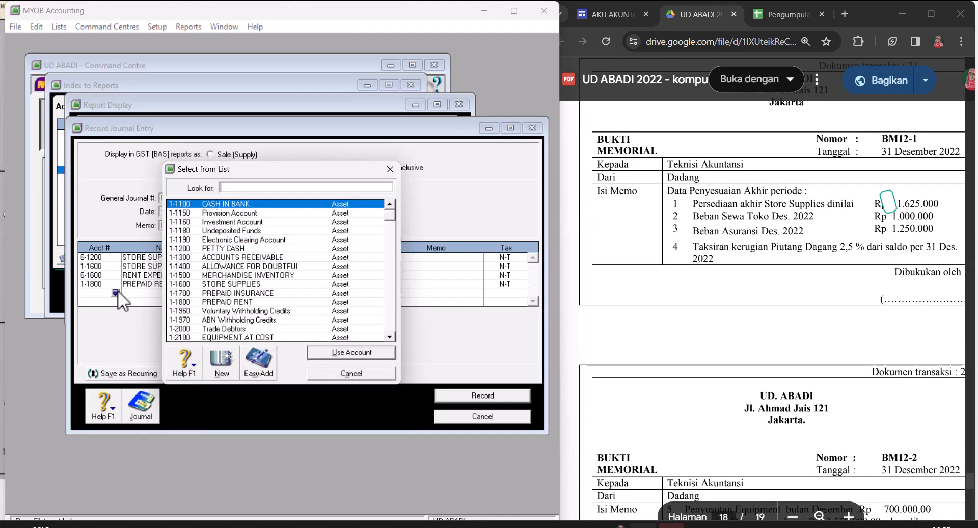
pyautogui.scroll(-10, 265, 273)
pyautogui.scroll(-5, 265, 272)
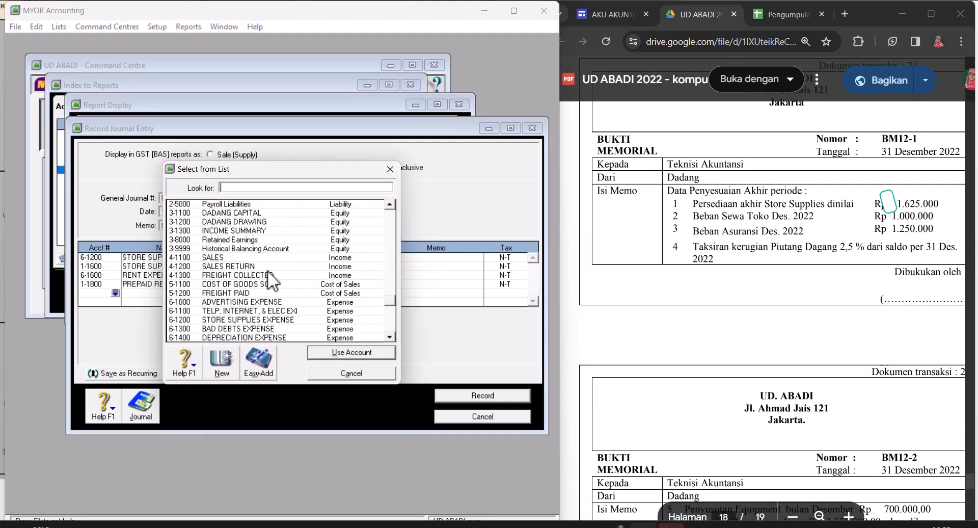
pyautogui.scroll(-1, 228, 315)
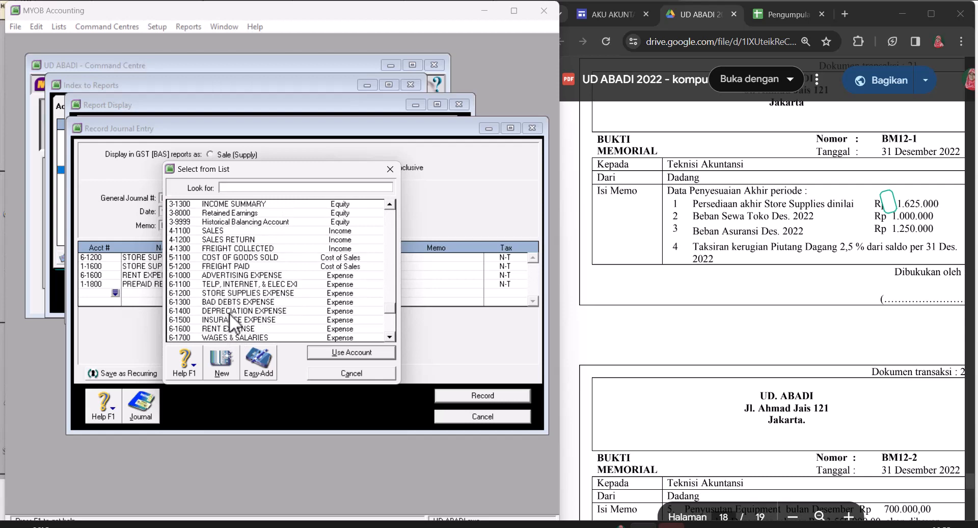
pyautogui.click(231, 319)
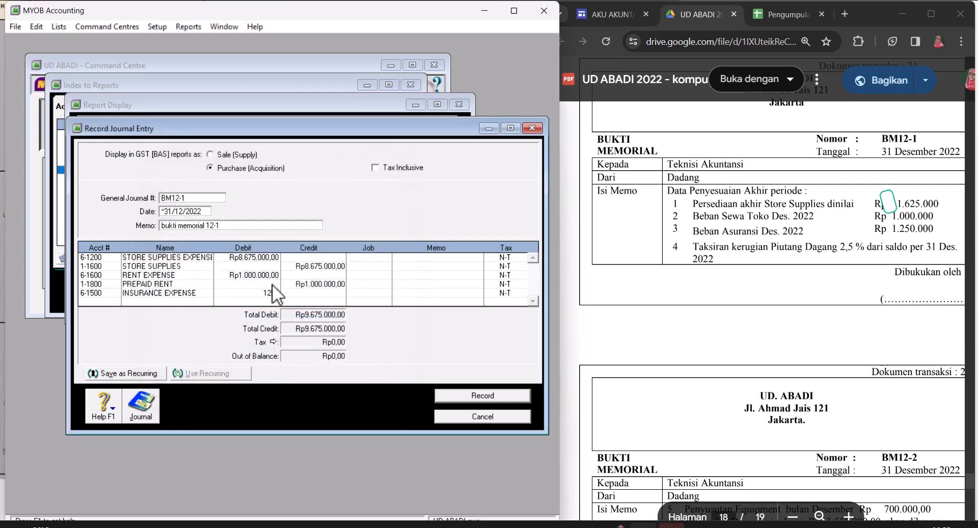
pyautogui.press('Tab')
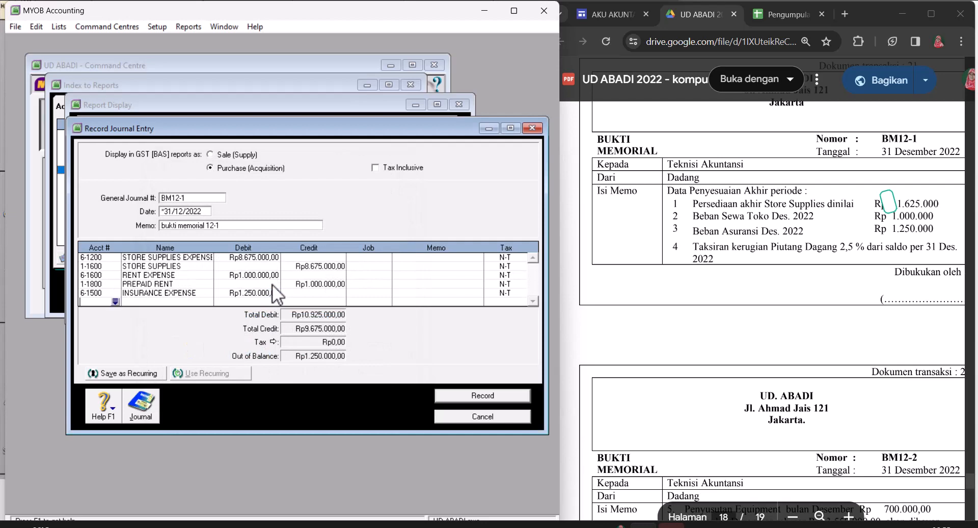
# Add a line crediting account 1-1700 Prepaid Insurance with Rp1.250.000.
pyautogui.click(115, 302)
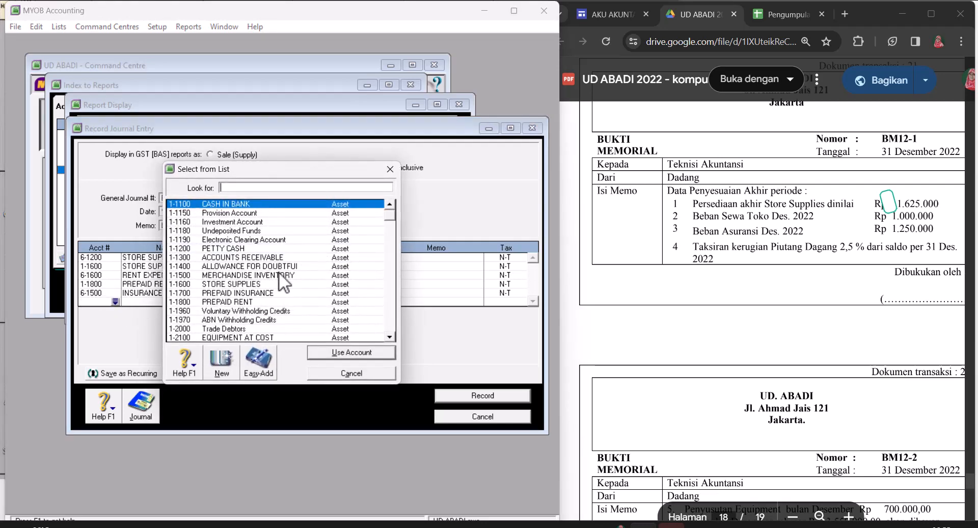
pyautogui.click(280, 292)
pyautogui.click(333, 349)
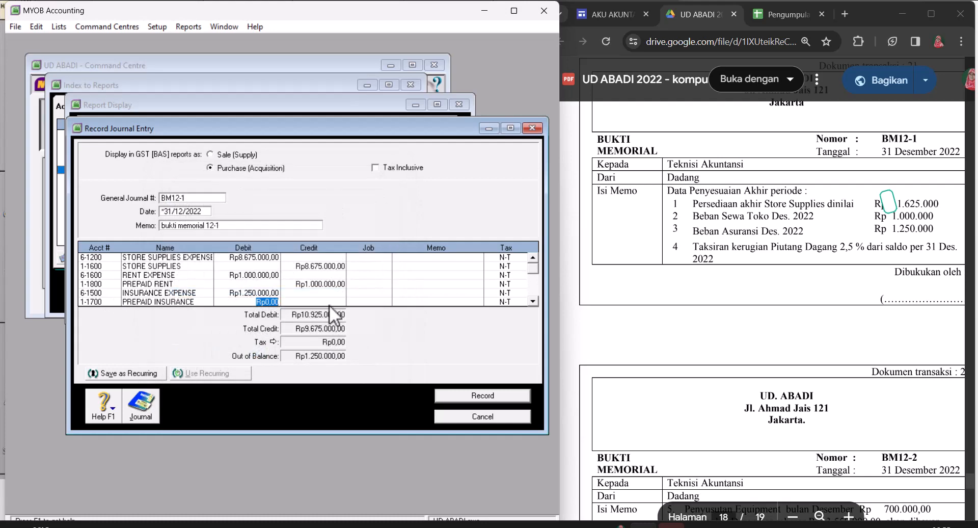
pyautogui.press('Tab')
pyautogui.press('Tab')
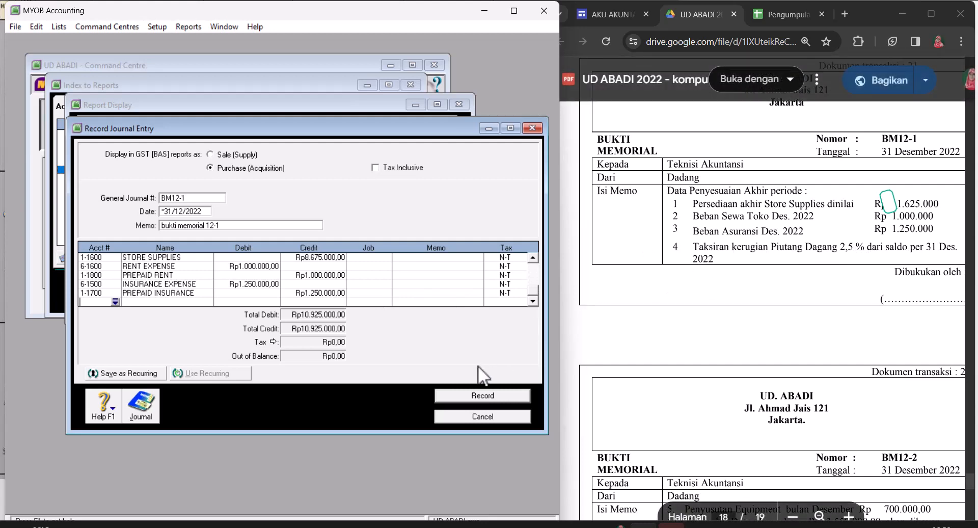
# Bring the December 2022 trial balance to the front and open Calculator beside the receivable and allowance figures.
pyautogui.click(139, 105)
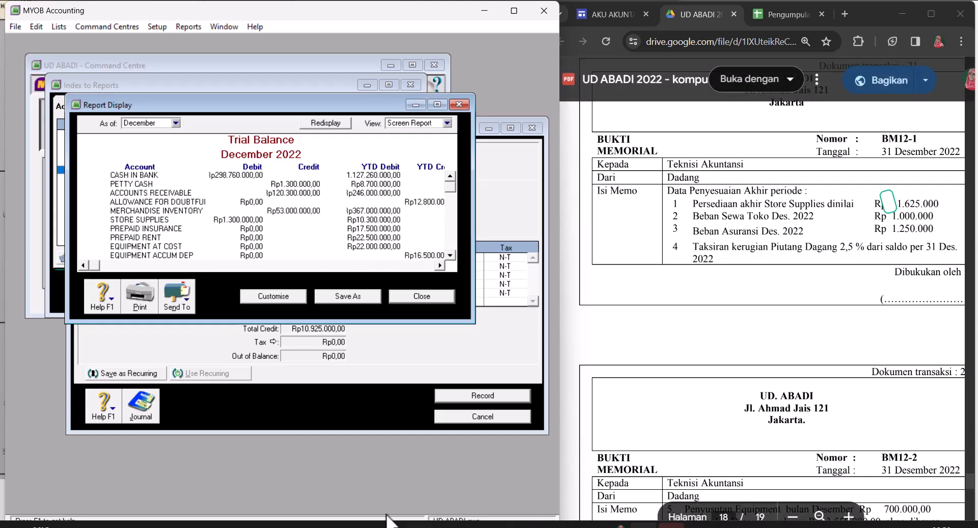
pyautogui.click(279, 526)
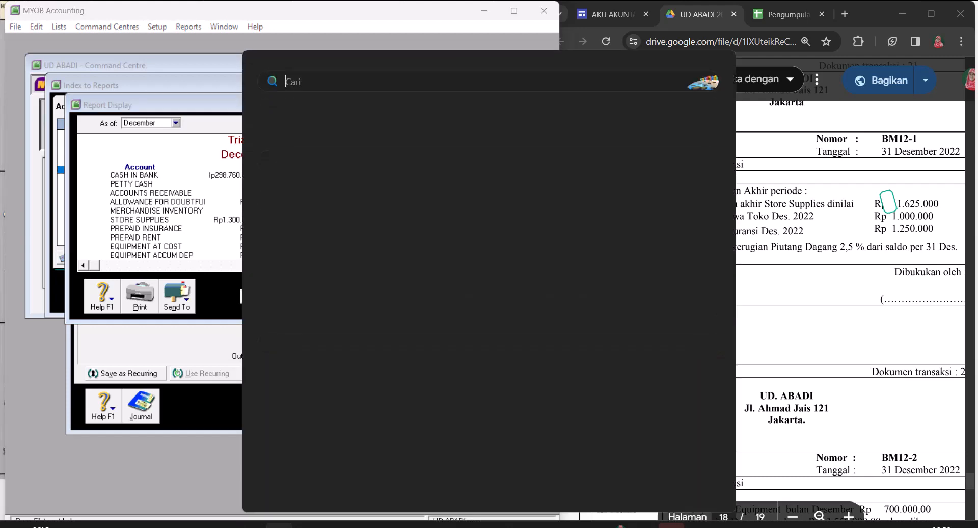
pyautogui.write('kal')
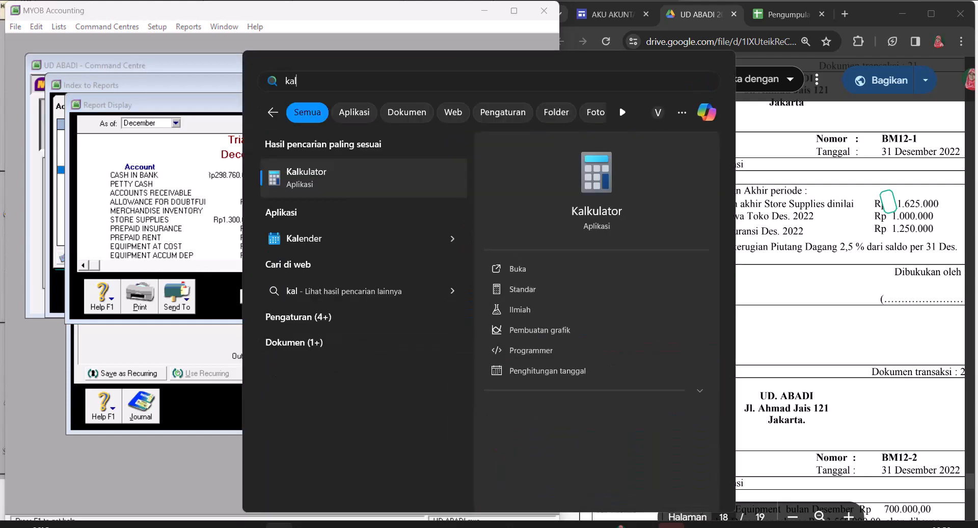
pyautogui.click(336, 168)
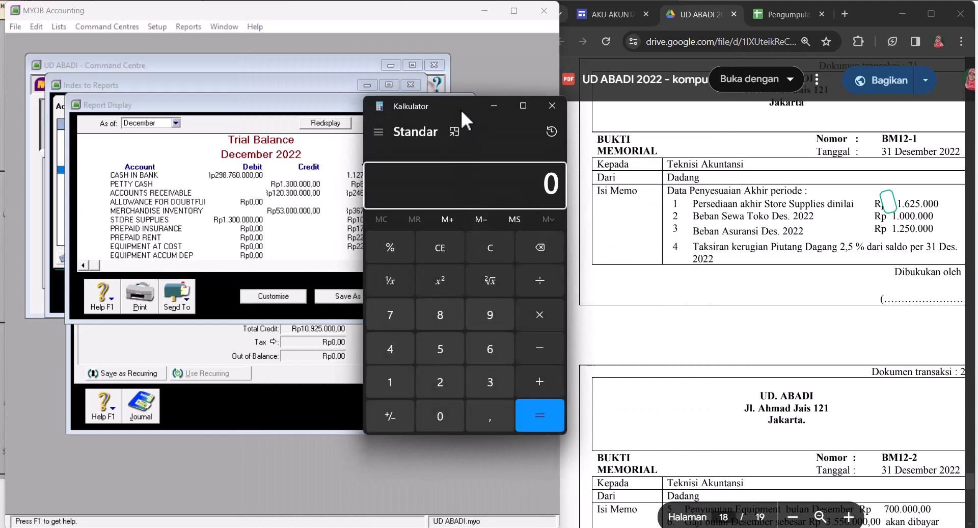
pyautogui.moveTo(462, 111); pyautogui.dragTo(542, 111)
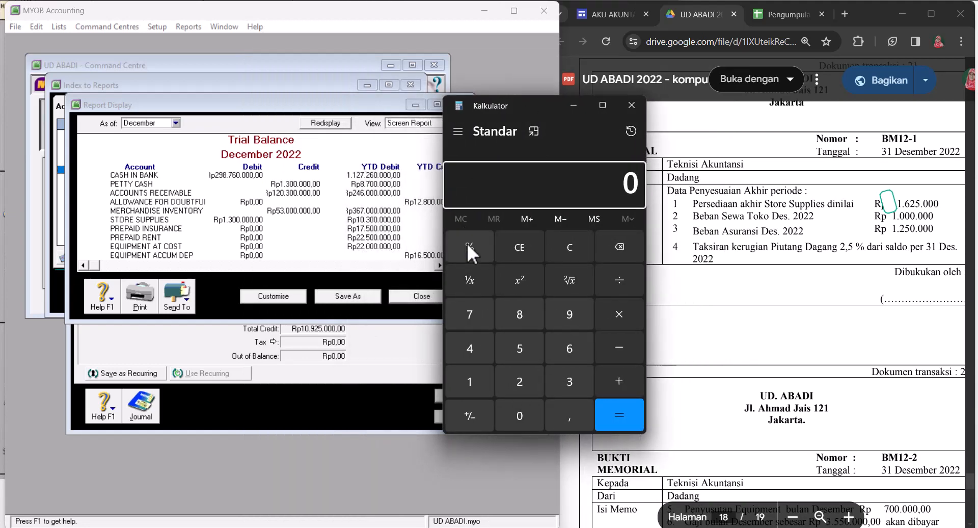
# Calculate 2,5% of the 246.000.000 accounts receivable balance for item 4 of the memo.
pyautogui.write('246000')
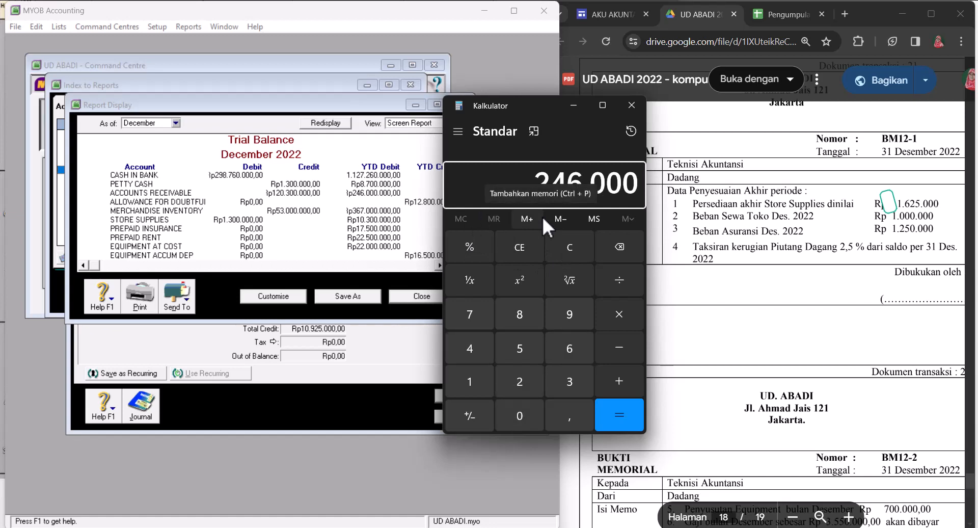
pyautogui.write('000')
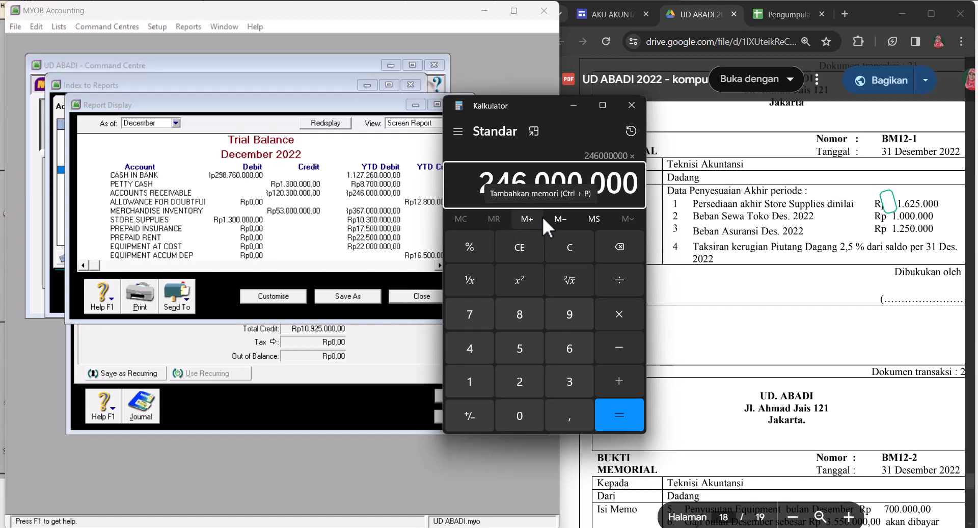
pyautogui.write('*2,5')
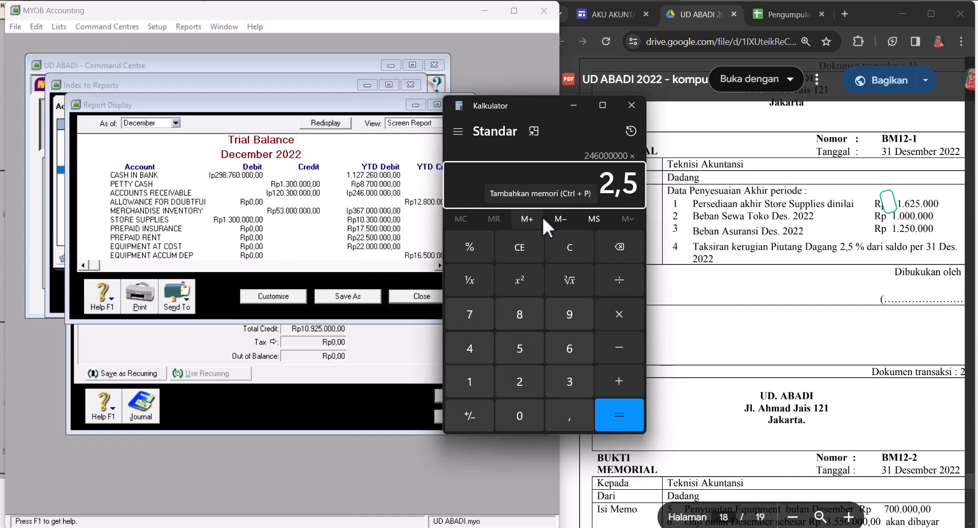
pyautogui.write('%')
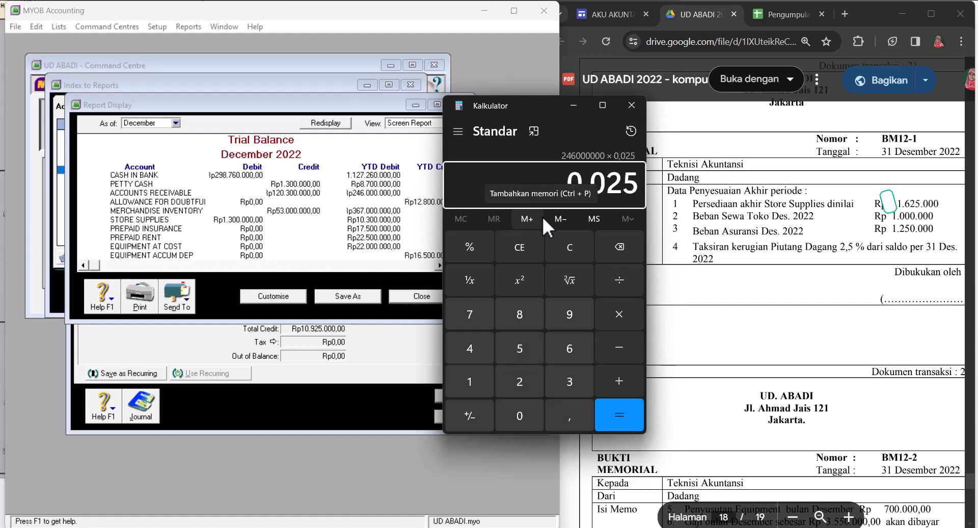
pyautogui.press('Return')
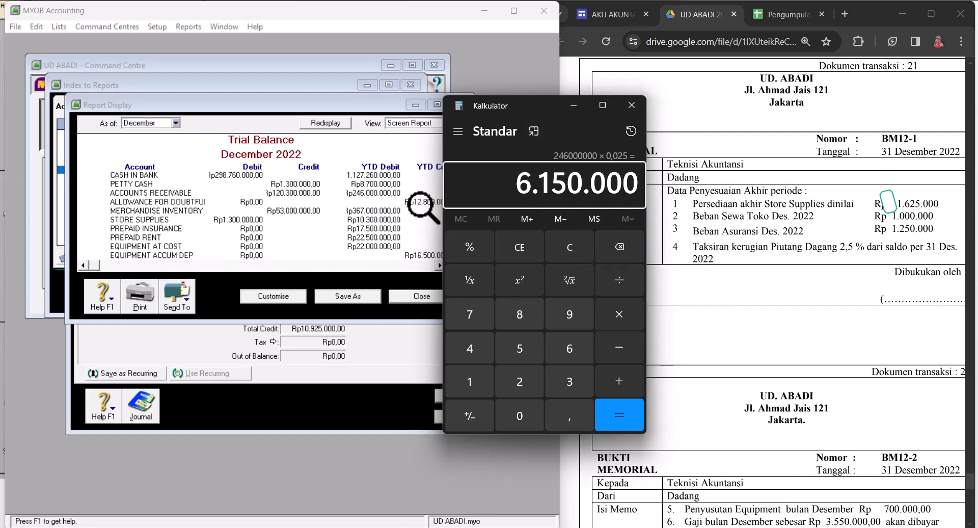
# Subtract the 12.800.000 allowance for doubtful accounts balance from the calculated loss estimate.
pyautogui.click(624, 342)
pyautogui.write('12')
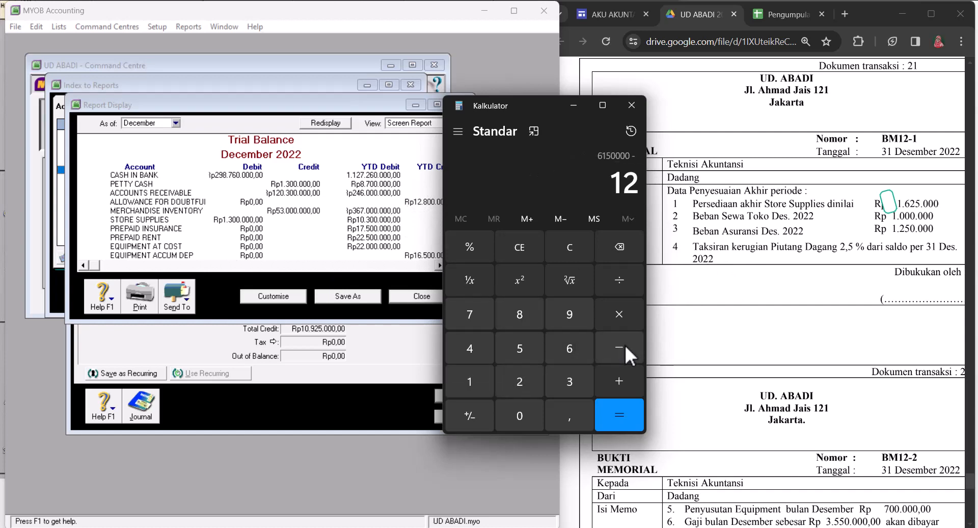
pyautogui.write('.800.000')
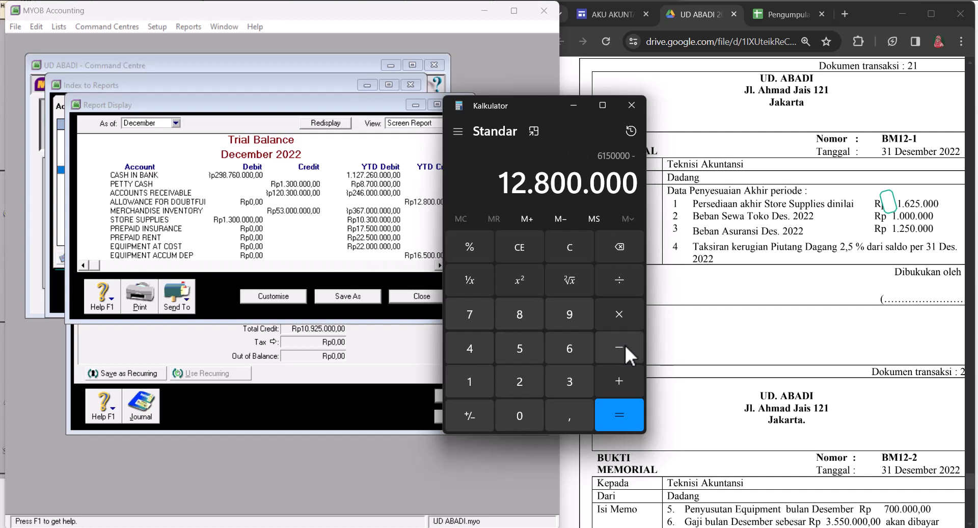
pyautogui.press('Return')
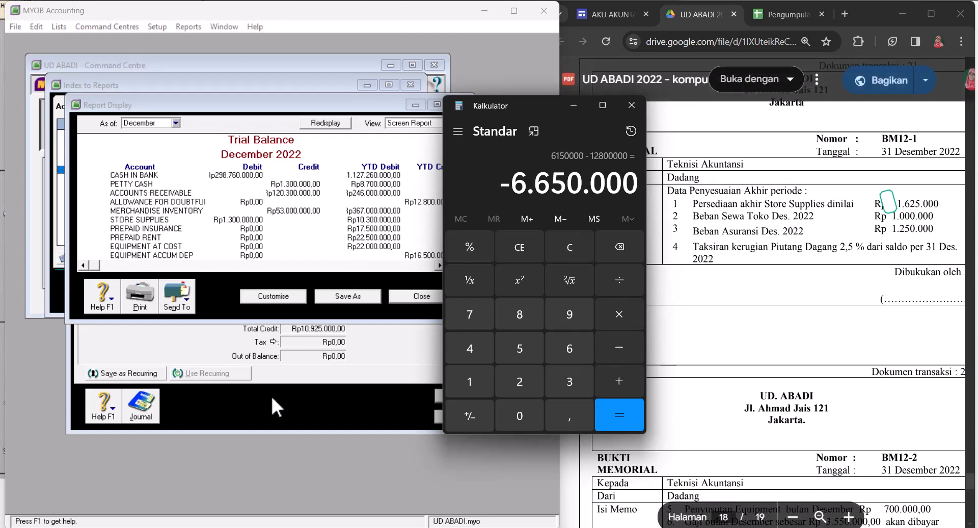
# Return to the MYOB journal entry and add a line debiting account 1-1400 Allowance for Doubtful with Rp6.650.000.
pyautogui.click(53, 295)
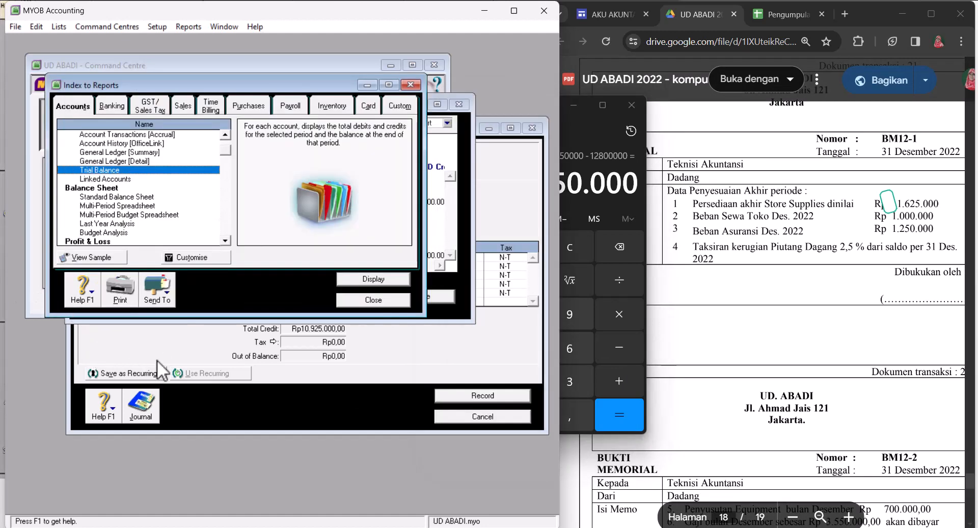
pyautogui.click(384, 353)
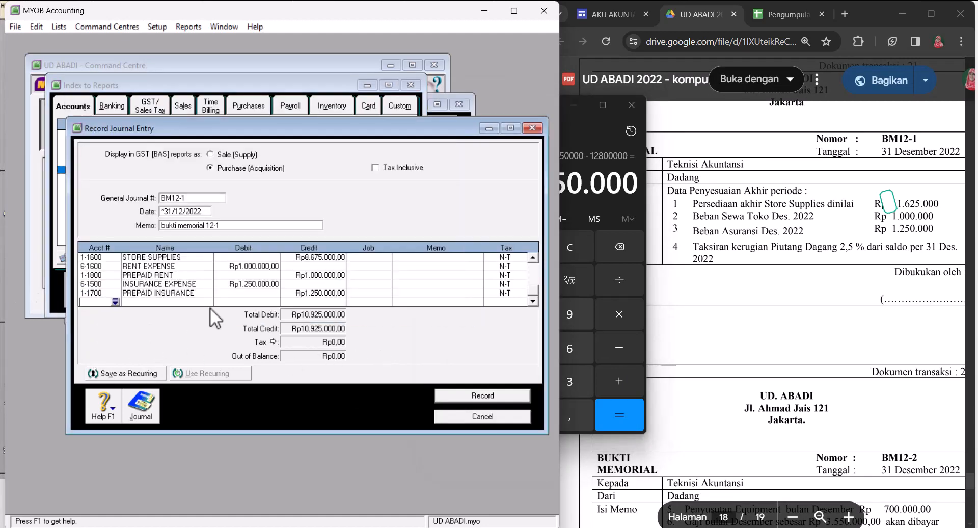
pyautogui.click(115, 301)
pyautogui.click(259, 264)
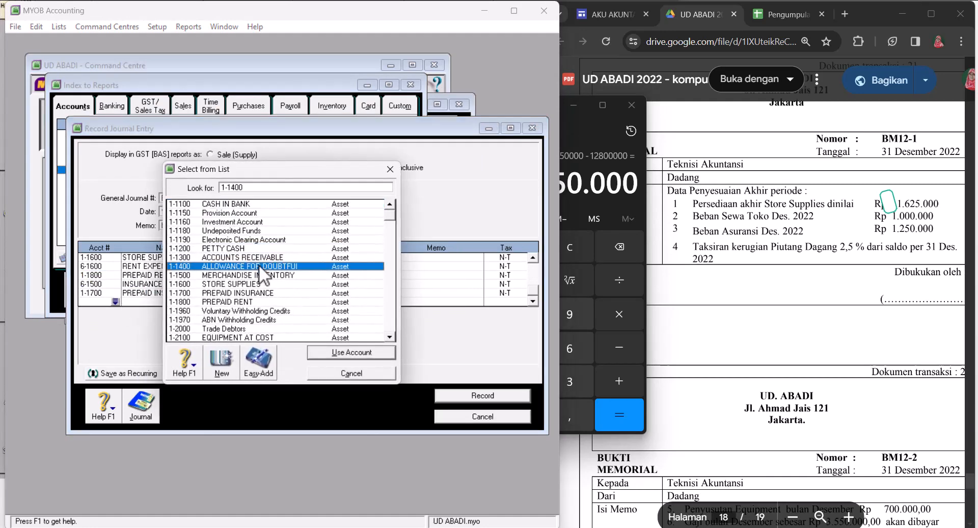
pyautogui.click(336, 351)
pyautogui.write('665.000')
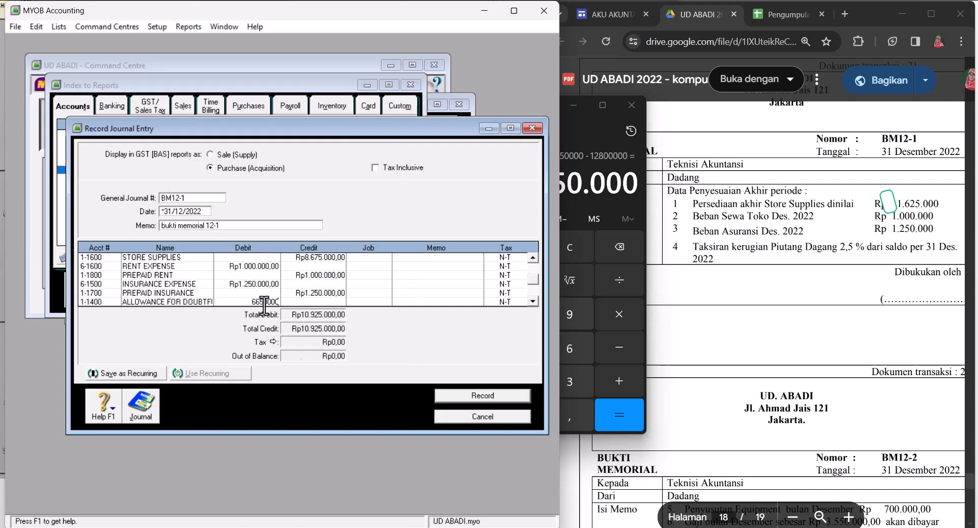
pyautogui.press('Tab')
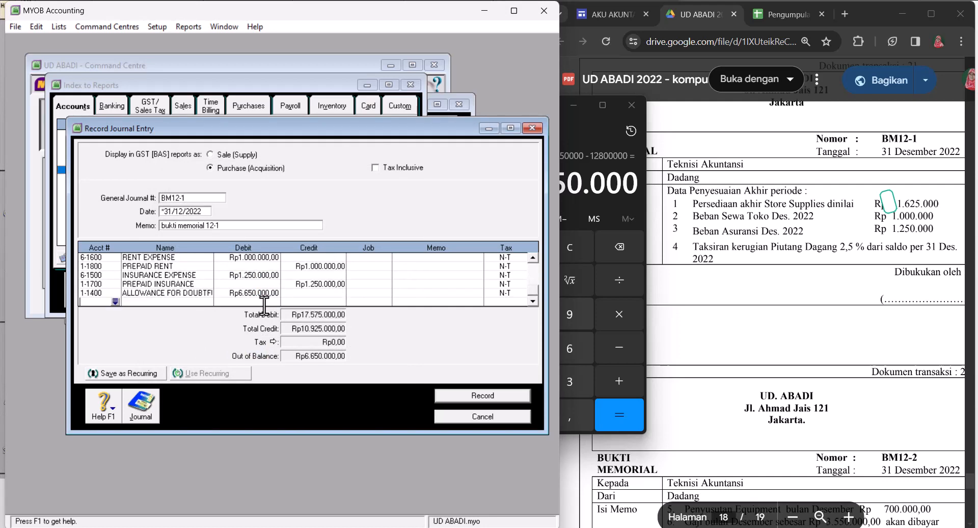
# Add a line crediting account 6-1300 Bad Debts Expense with Rp6.650.000.
pyautogui.click(114, 301)
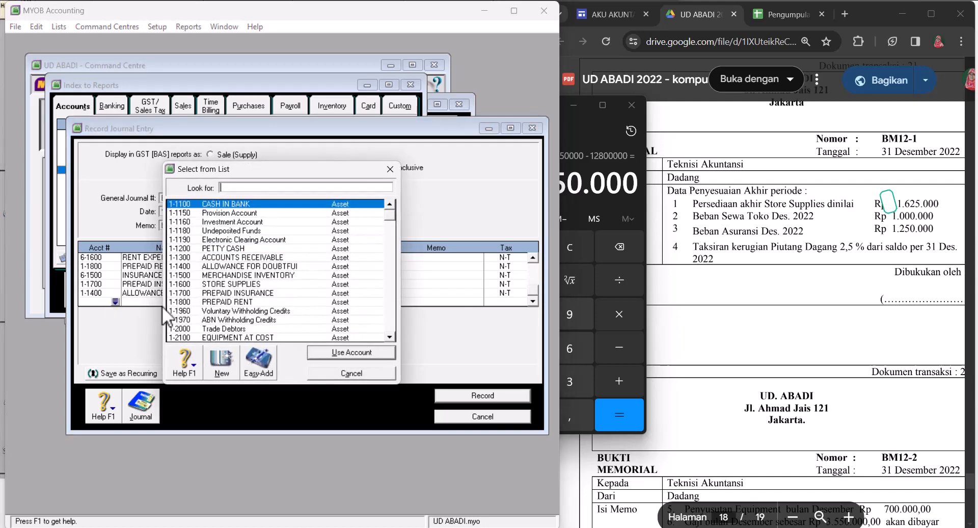
pyautogui.scroll(-5, 252, 303)
pyautogui.scroll(-7, 252, 308)
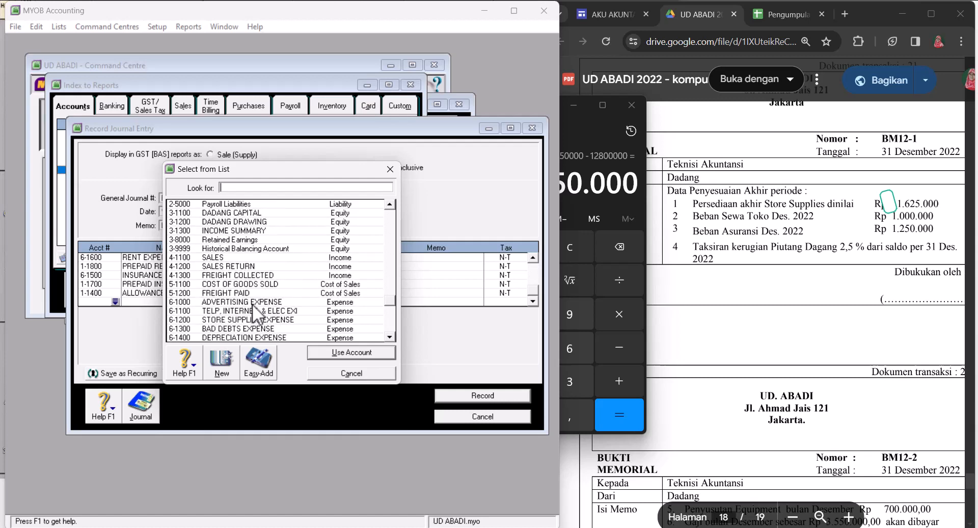
pyautogui.click(221, 328)
pyautogui.click(326, 355)
pyautogui.click(326, 301)
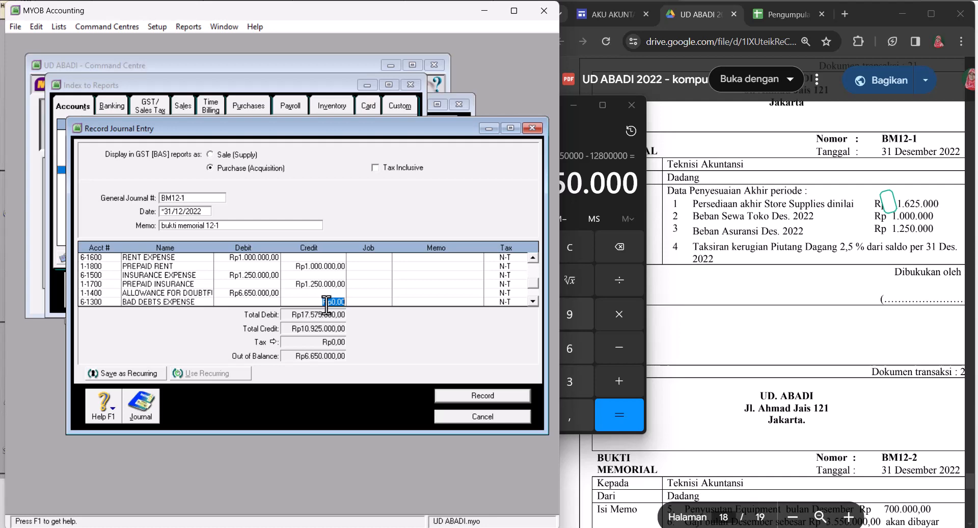
pyautogui.write('6.6')
pyautogui.write('50.000')
pyautogui.press('Return')
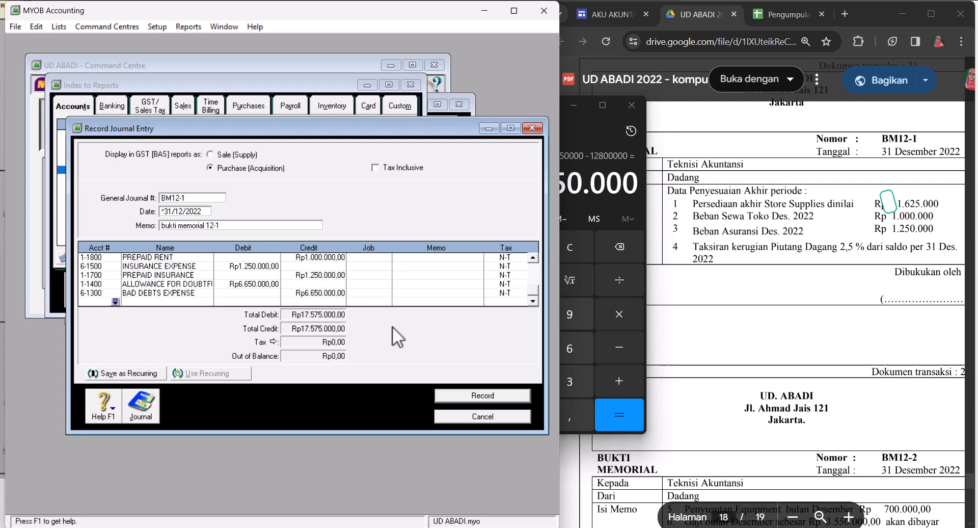
# Review the recap of journal entry BM12-1 and record the transaction.
pyautogui.hotkey('ctrl', 'r')
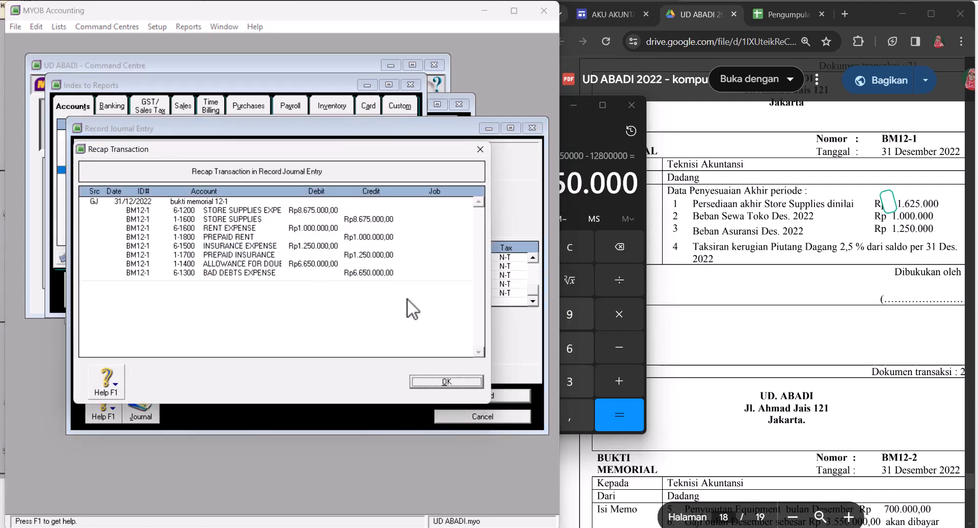
pyautogui.click(427, 383)
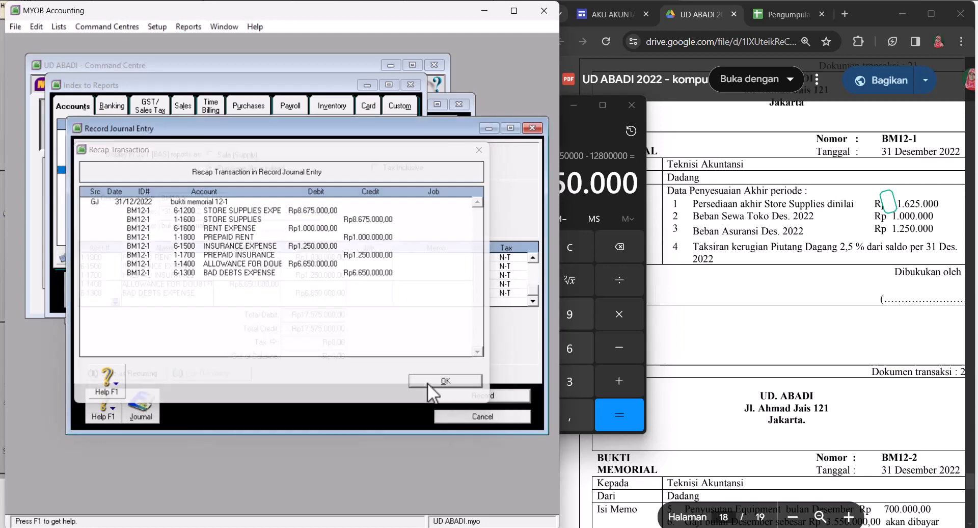
pyautogui.click(487, 396)
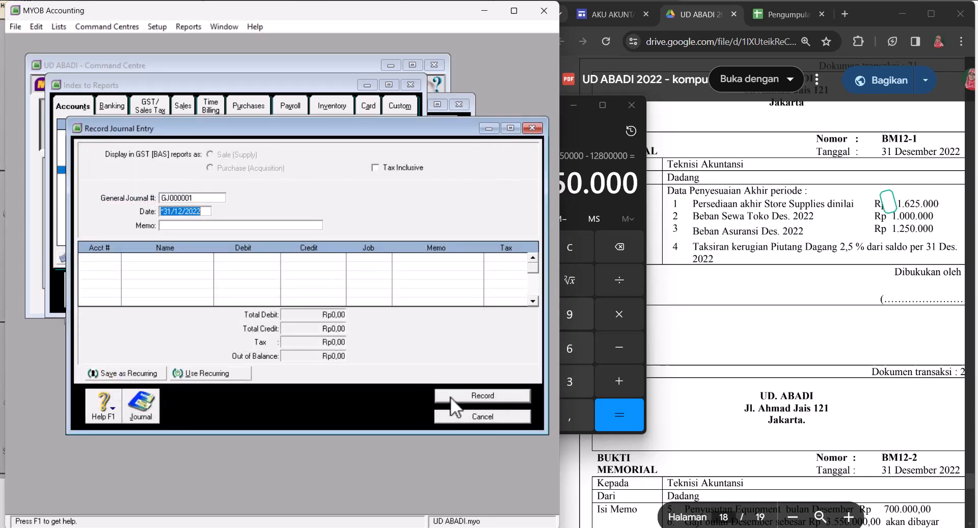
# Consult memo BM12-2 and start its journal entry with number BM12-2 and memo "bukti memorial 12-2".
pyautogui.click(728, 283)
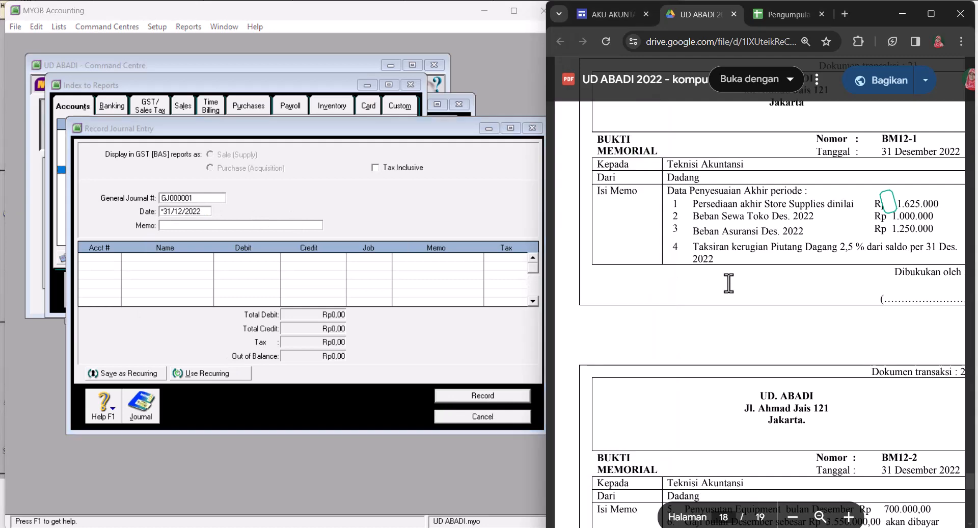
pyautogui.scroll(-6, 728, 283)
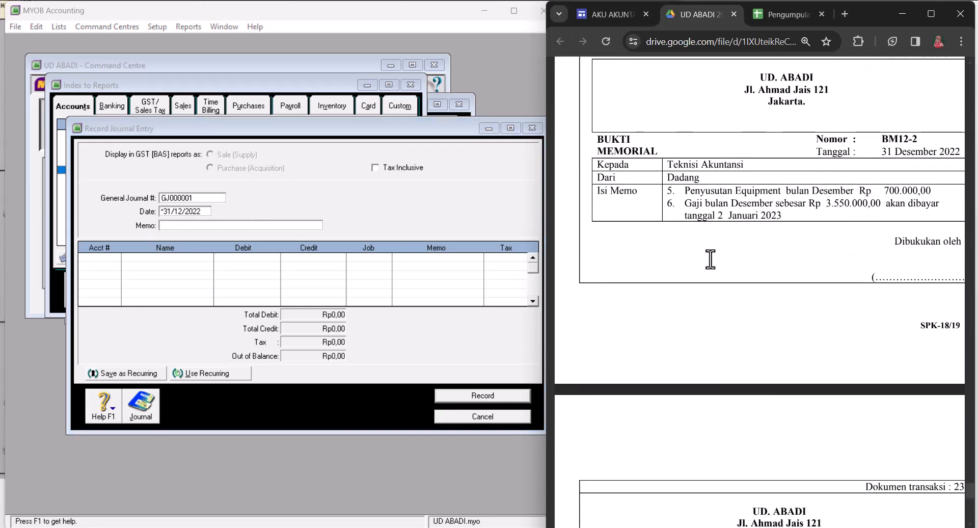
pyautogui.click(211, 198)
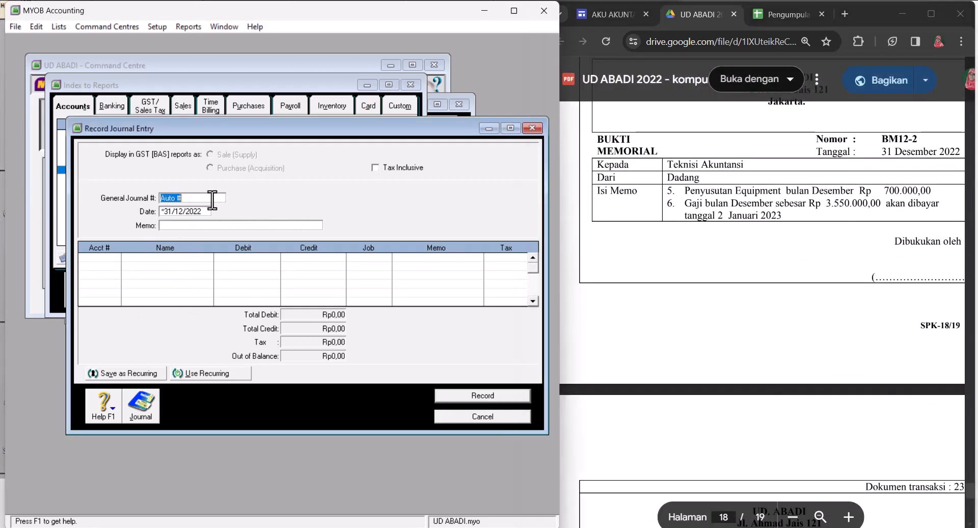
pyautogui.write('BM12-2')
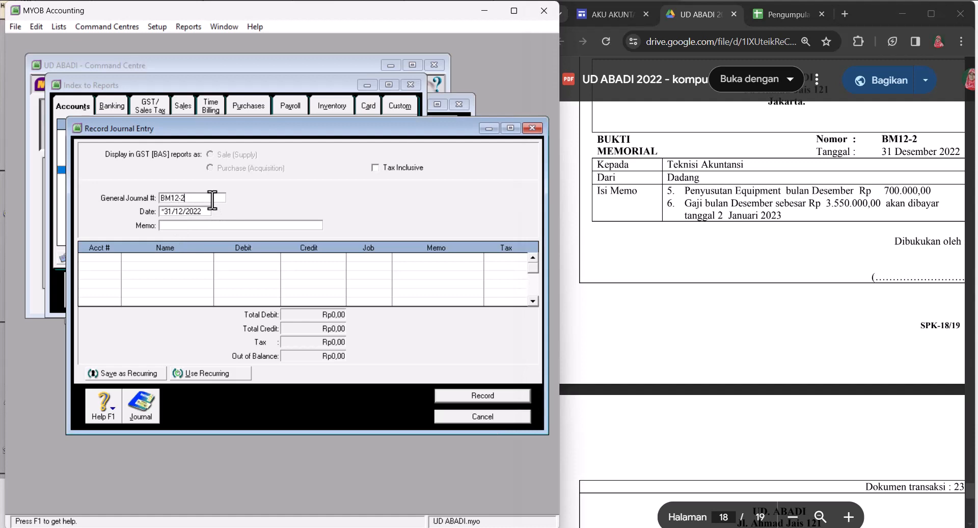
pyautogui.press('Tab')
pyautogui.click(216, 226)
pyautogui.write('Me')
pyautogui.press('BackSpace')
pyautogui.press('BackSpace')
pyautogui.write('bukti memorial')
pyautogui.write('12-2')
# Add a line debiting account 6-1400 Depreciation Expense with Rp700.000, following item 5 of the memo.
pyautogui.click(118, 258)
pyautogui.click(117, 258)
pyautogui.scroll(-15, 304, 274)
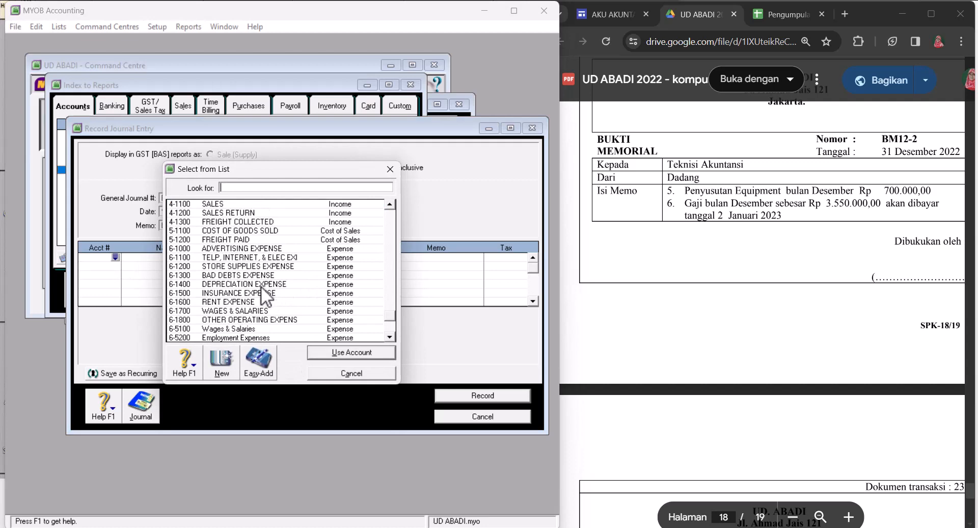
pyautogui.click(240, 283)
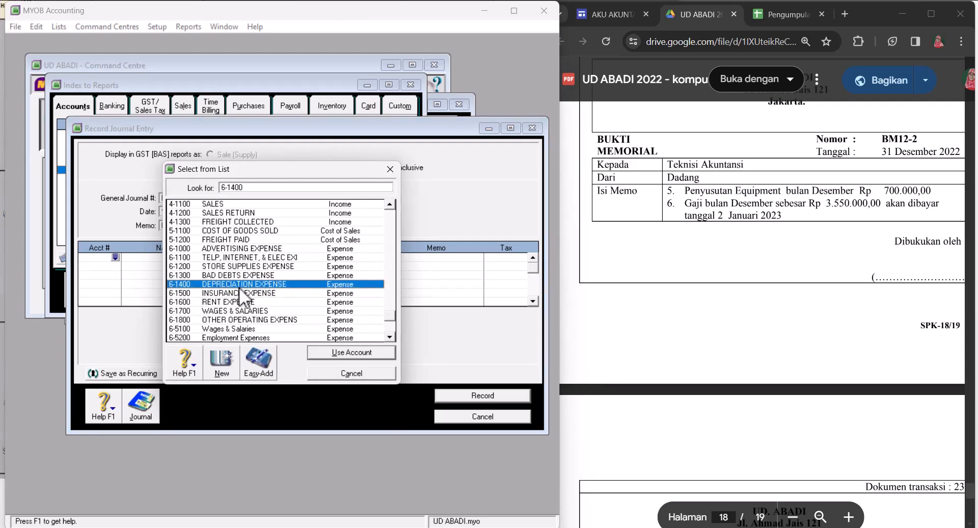
pyautogui.click(327, 351)
pyautogui.write('700000')
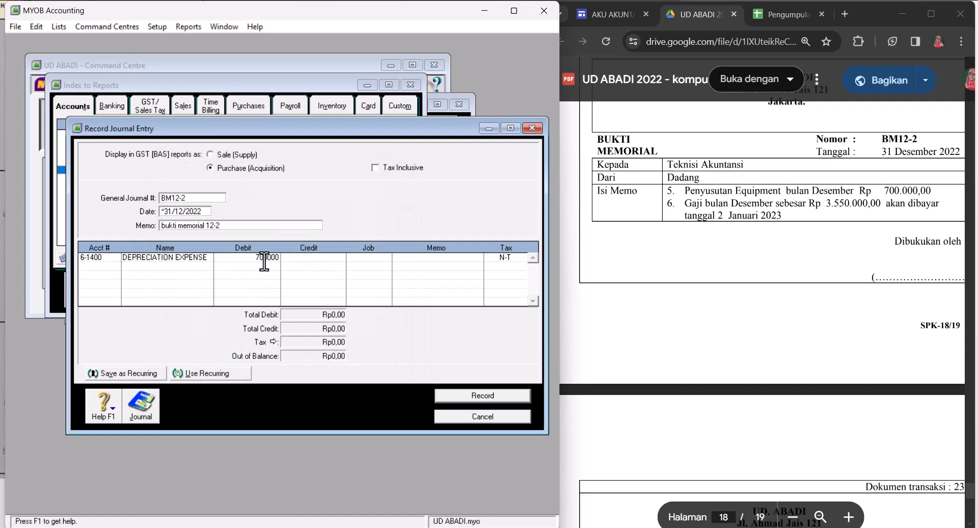
pyautogui.press('Return')
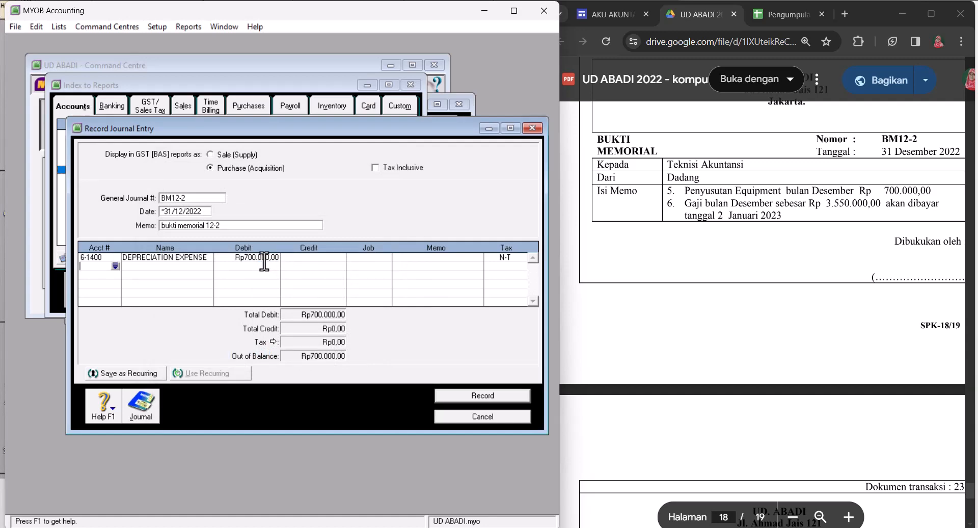
# Add a line crediting account 1-2110 Equipment Accum Dep with Rp700.000.
pyautogui.click(115, 265)
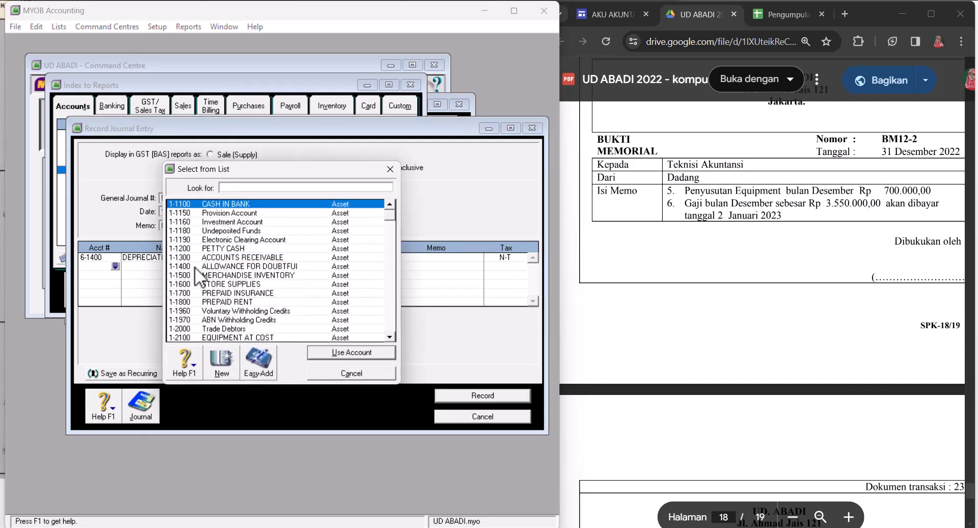
pyautogui.scroll(-2, 230, 298)
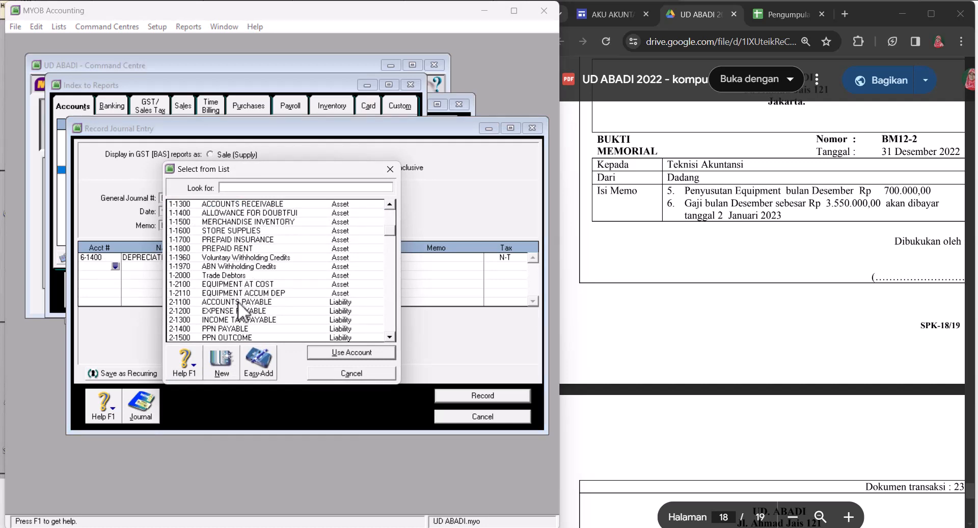
pyautogui.click(242, 295)
pyautogui.click(326, 351)
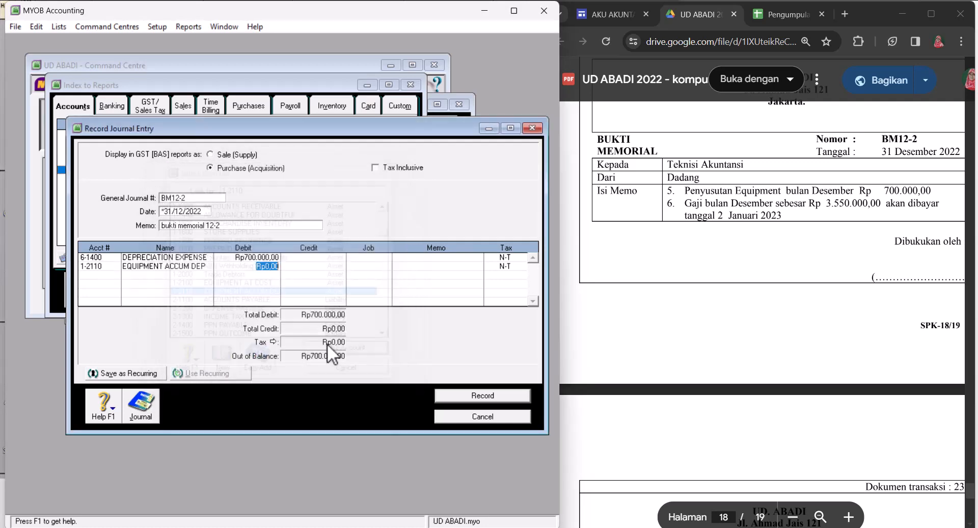
pyautogui.click(329, 267)
pyautogui.press('Return')
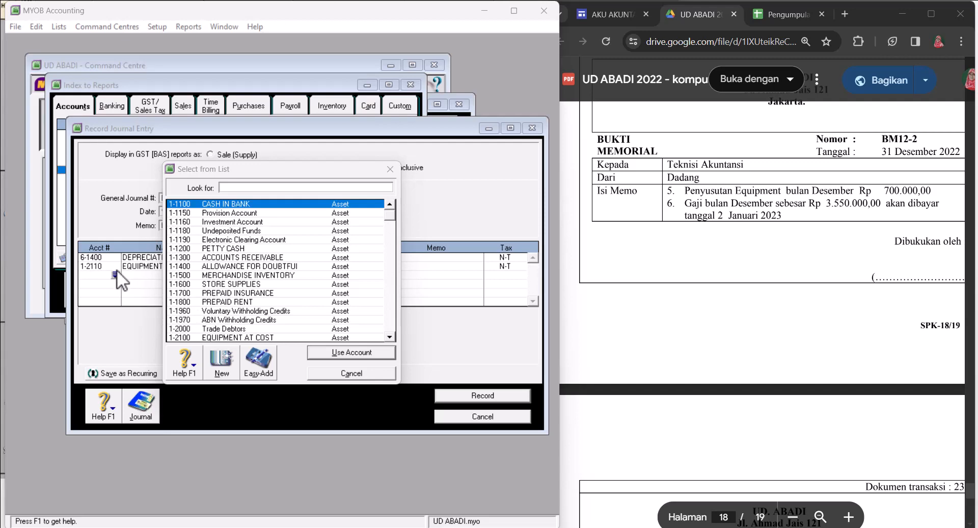
# Add a line debiting account 6-1700 Wages & Salaries with Rp3.550.000, following item 6 of the memo.
pyautogui.scroll(-10, 219, 245)
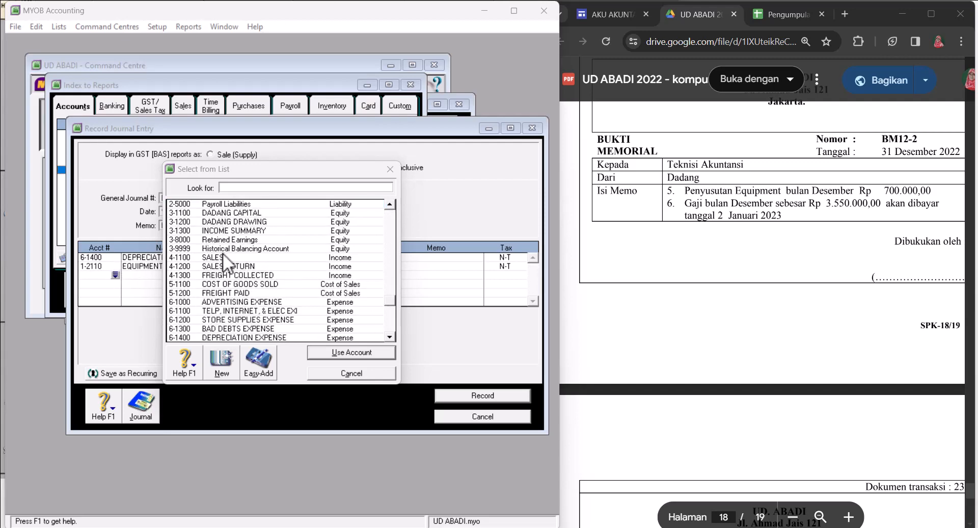
pyautogui.scroll(-1, 222, 253)
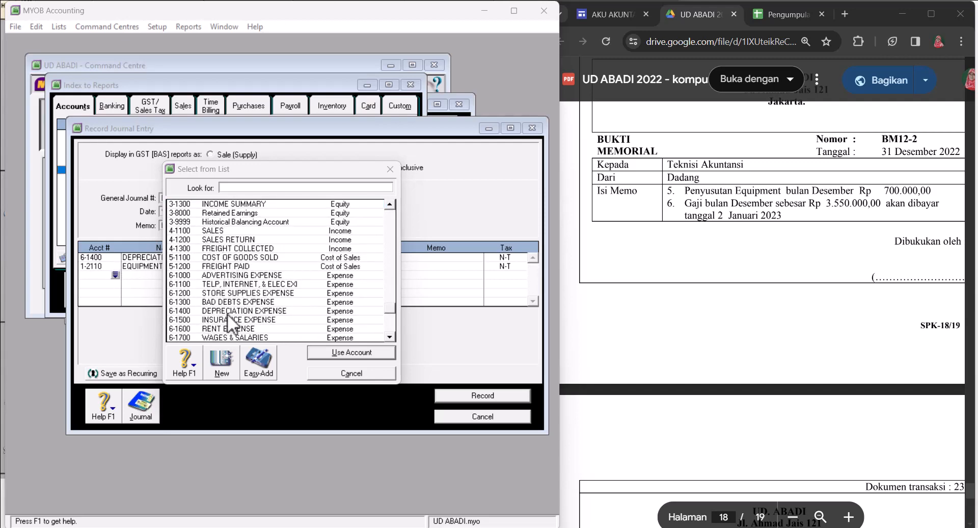
pyautogui.click(231, 337)
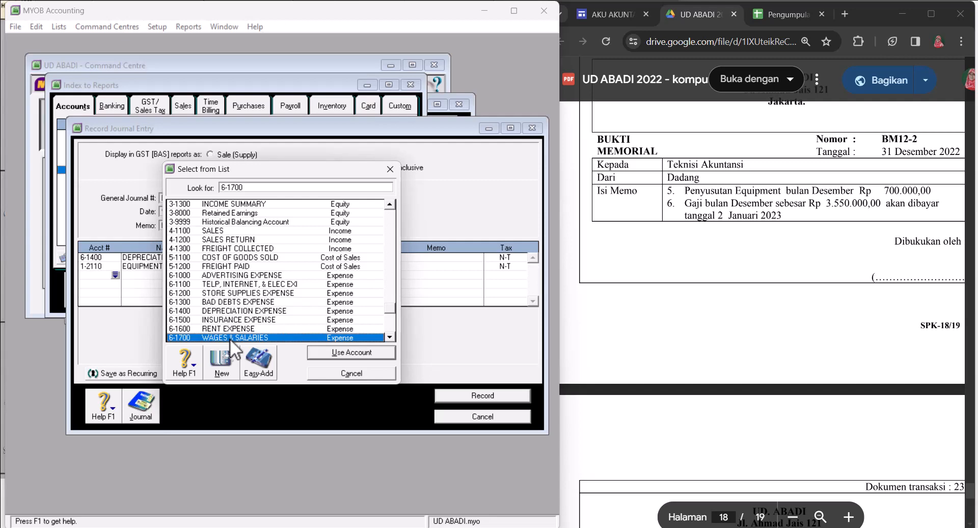
pyautogui.click(334, 352)
pyautogui.write('3.550.')
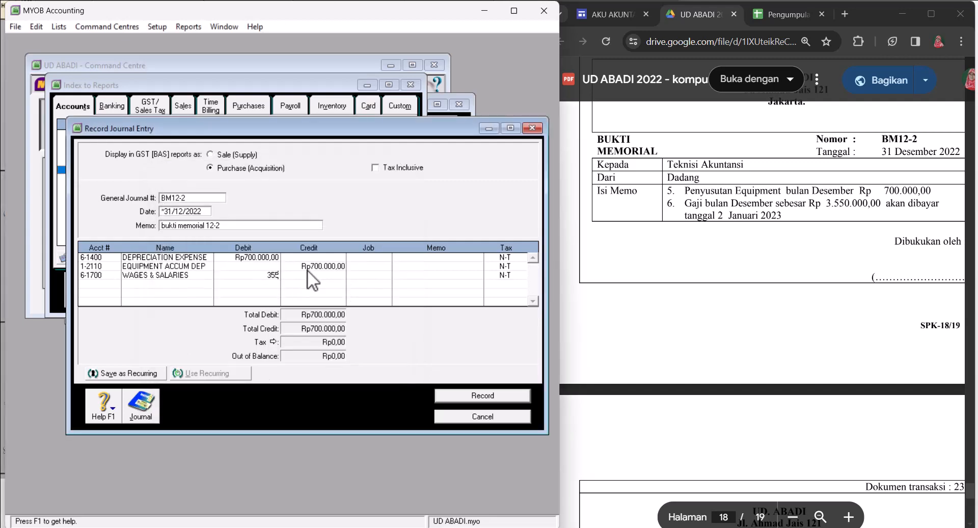
pyautogui.write('0000')
pyautogui.press('Tab')
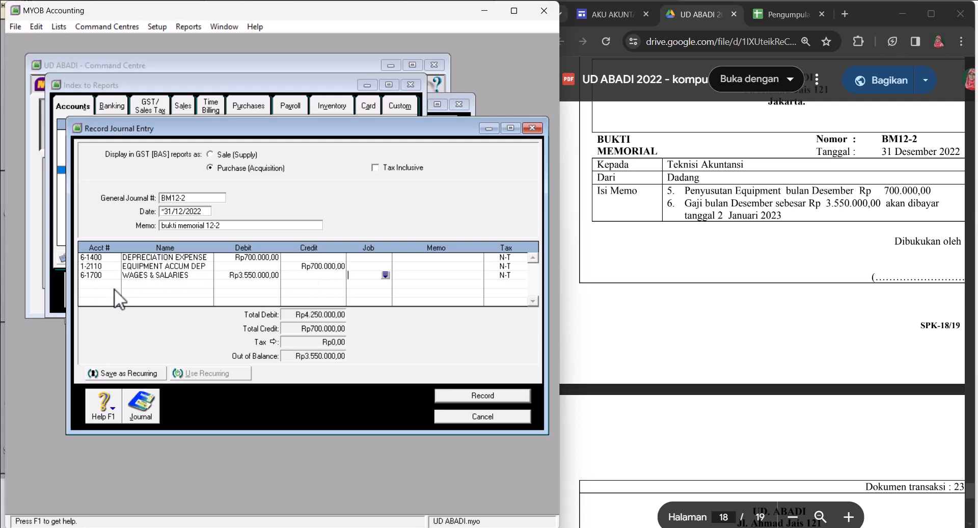
pyautogui.press('Tab')
pyautogui.press('Tab')
pyautogui.press('Tab')
# Credit account 2-1200 Expense Payable with Rp3.550.000 and record journal entry BM12-2 after reviewing its recap.
pyautogui.click(116, 284)
pyautogui.scroll(-3, 219, 274)
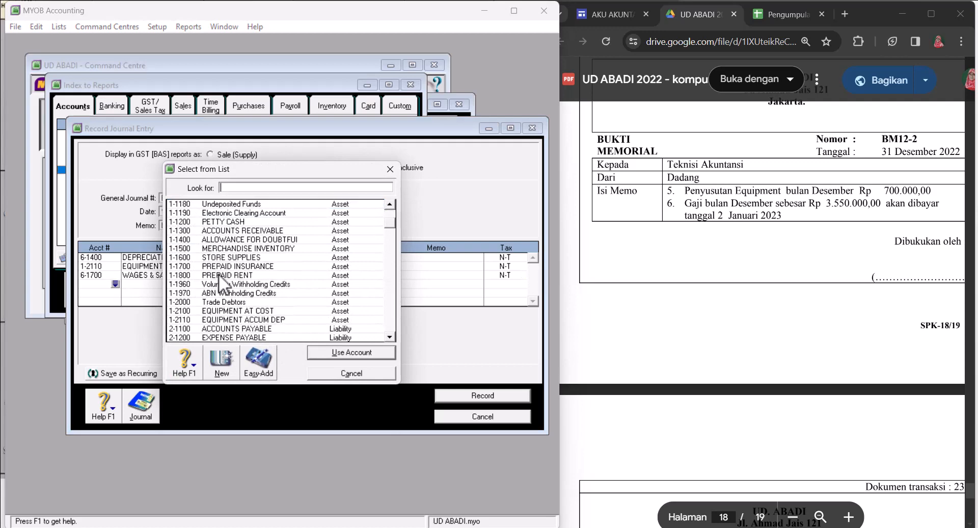
pyautogui.scroll(-1, 218, 273)
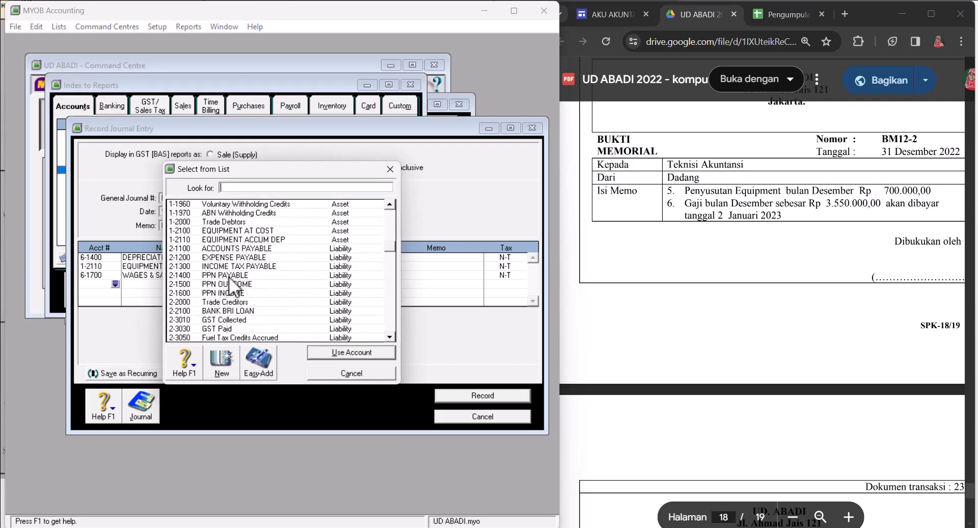
pyautogui.click(242, 258)
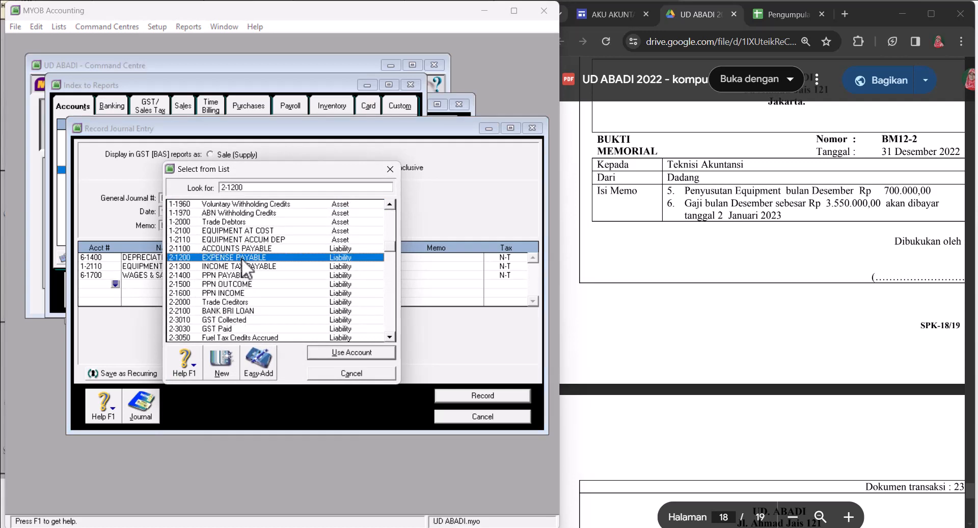
pyautogui.click(355, 351)
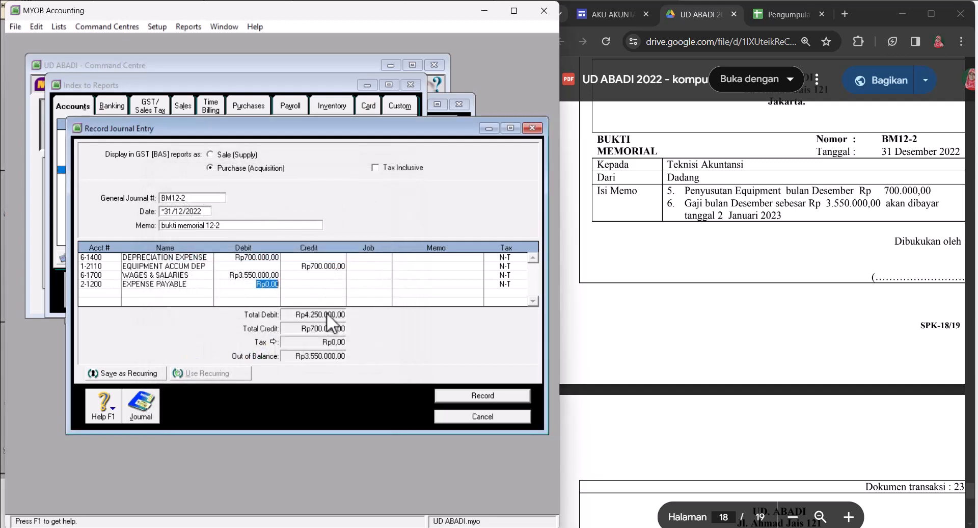
pyautogui.click(315, 283)
pyautogui.press('Return')
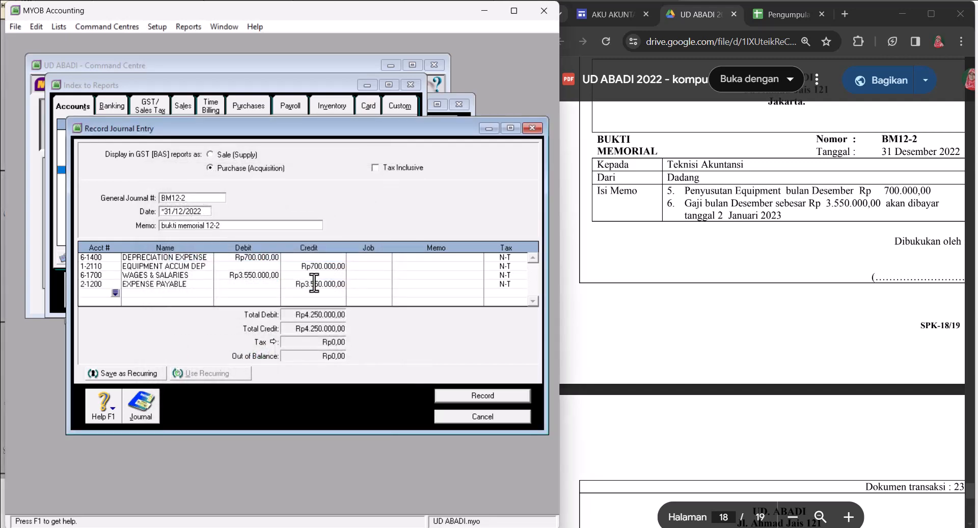
pyautogui.click(503, 397)
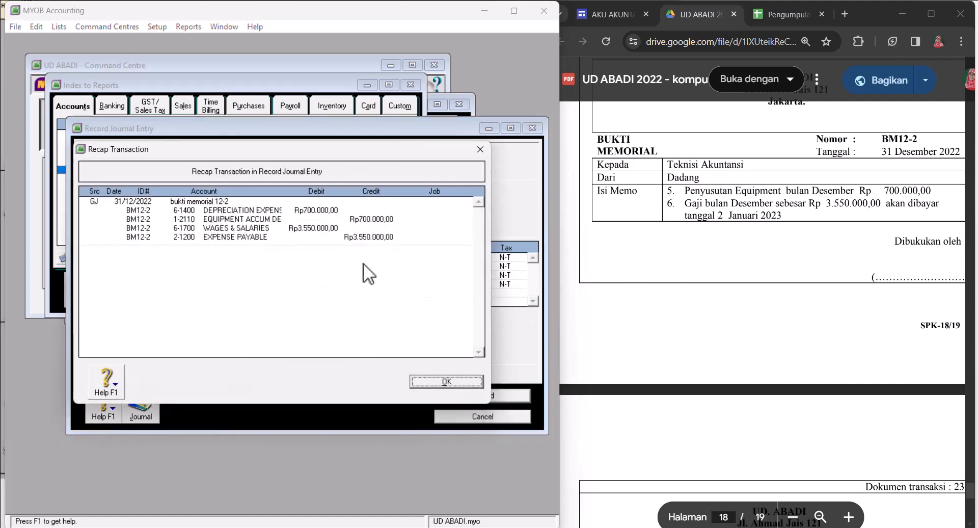
pyautogui.click(455, 382)
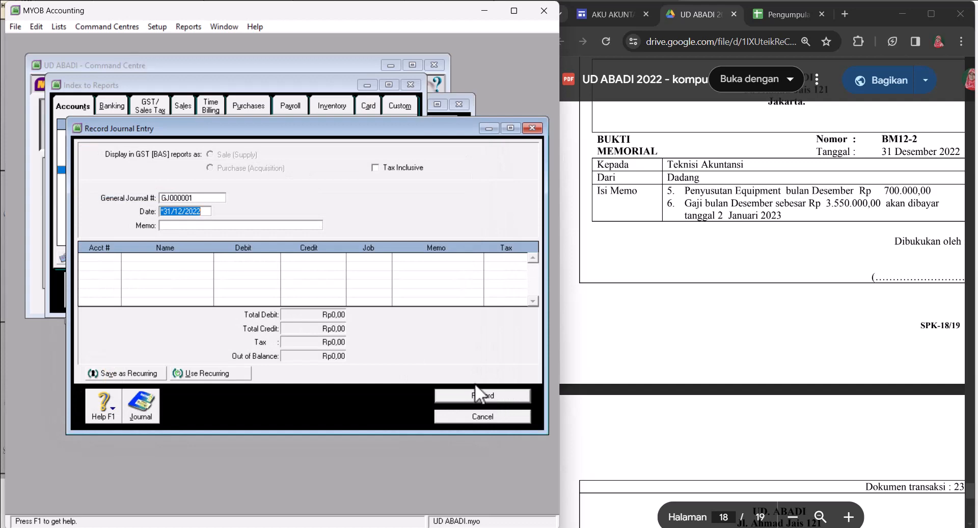
# Consult memo BM12-3 and start its journal entry with number "BM 12-3" and memo "Bukti memorial 12-3".
pyautogui.scroll(-5, 667, 295)
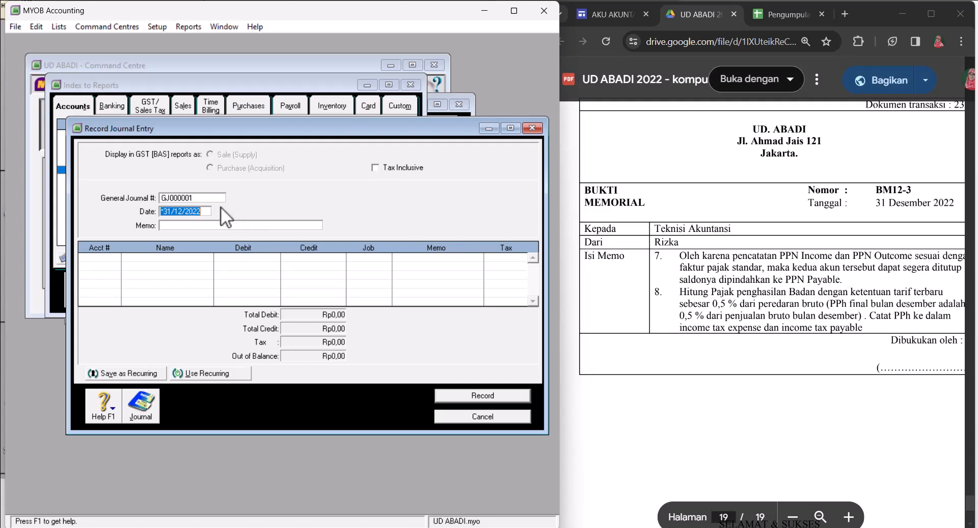
pyautogui.click(210, 198)
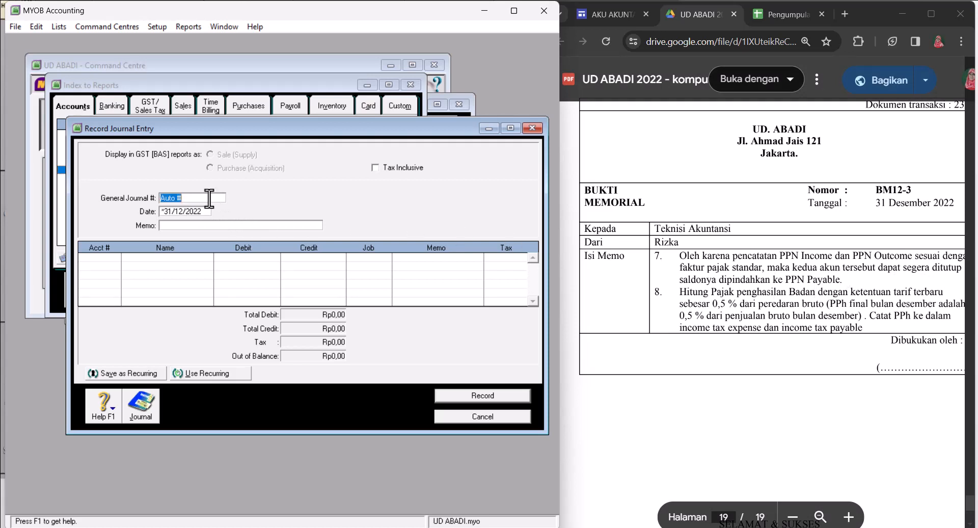
pyautogui.write('b')
pyautogui.press('BackSpace')
pyautogui.write('BM 12-3')
pyautogui.press('Tab')
pyautogui.press('Tab')
pyautogui.write('Bukti memorial 12-3')
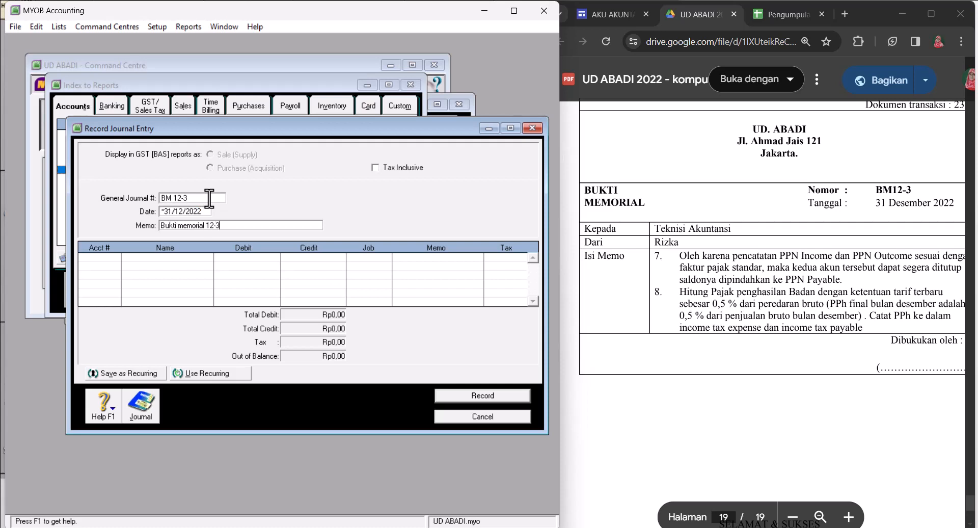
# Bring up the December 2022 Trial Balance and arrange it above the journal entry window so its YTD Debit and YTD Credit columns are readable.
pyautogui.click(242, 84)
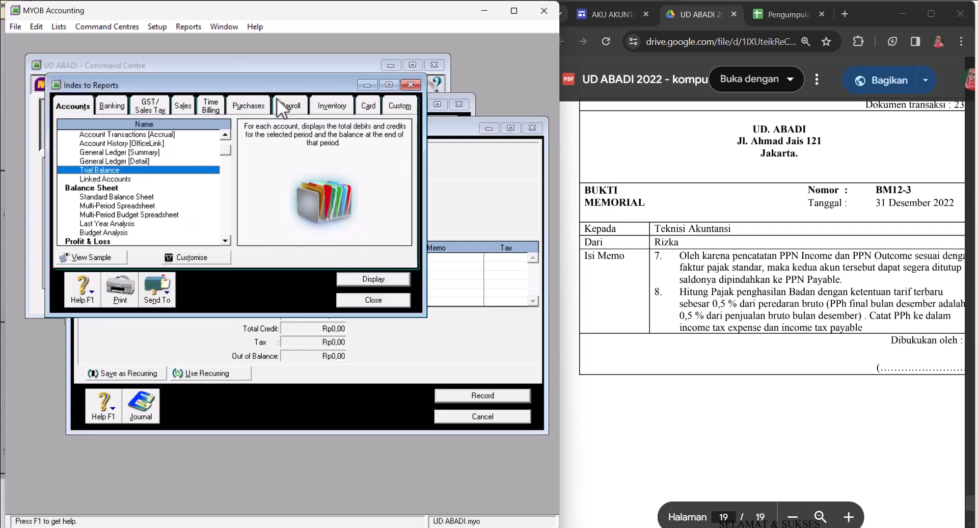
pyautogui.click(35, 307)
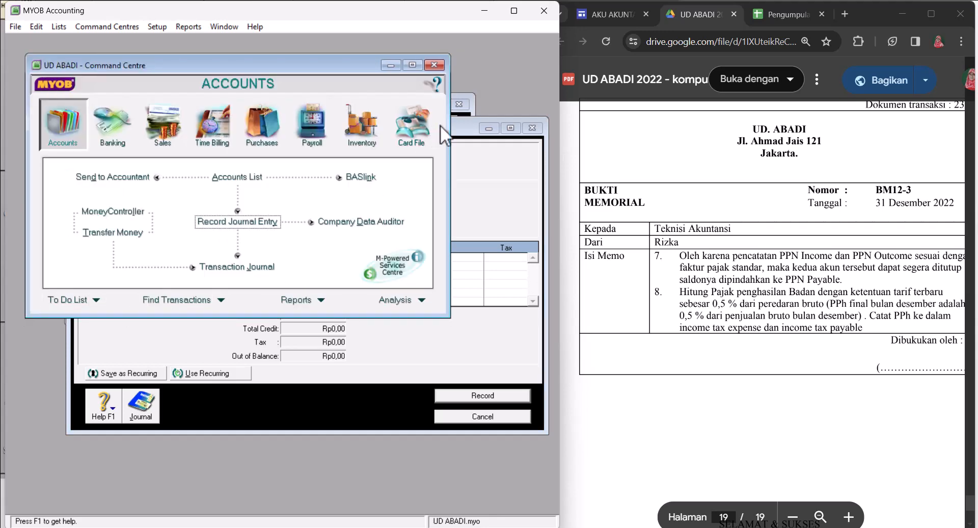
pyautogui.click(472, 97)
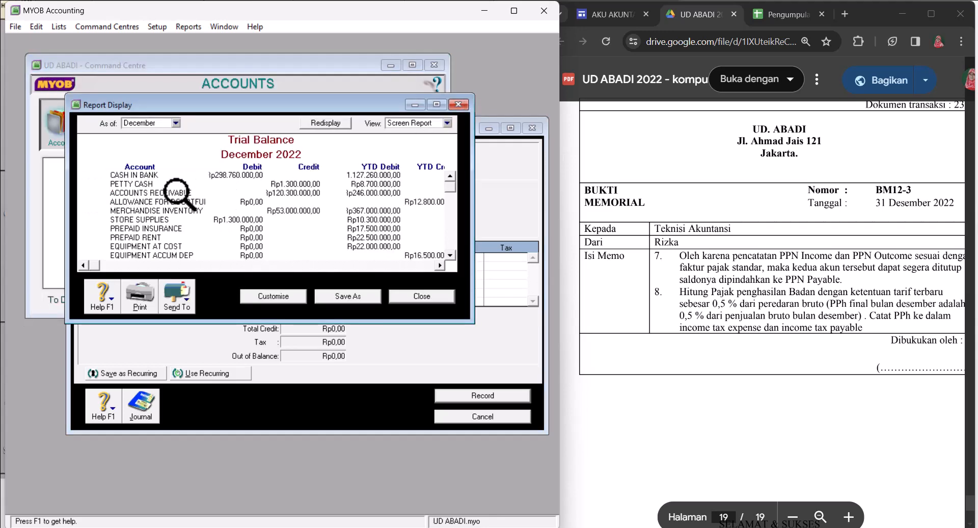
pyautogui.scroll(-1, 177, 235)
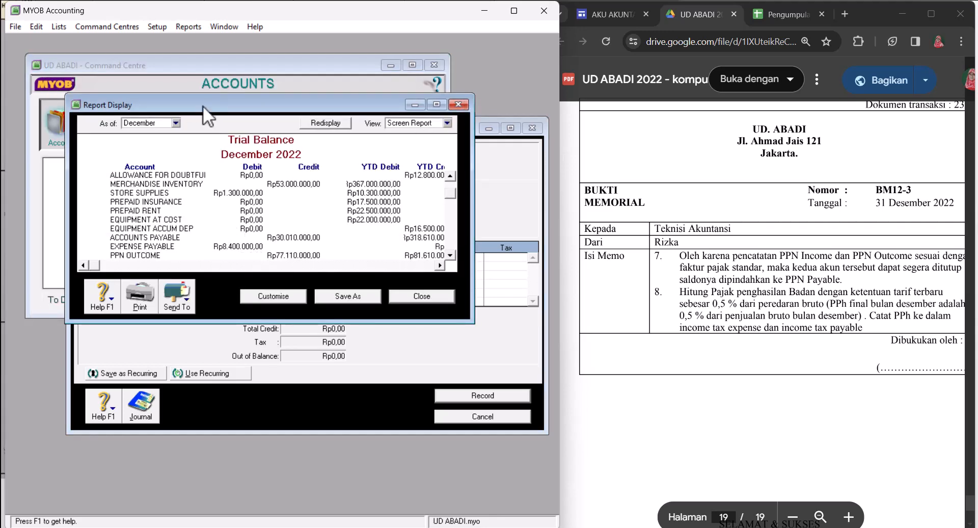
pyautogui.moveTo(203, 105); pyautogui.dragTo(145, 36)
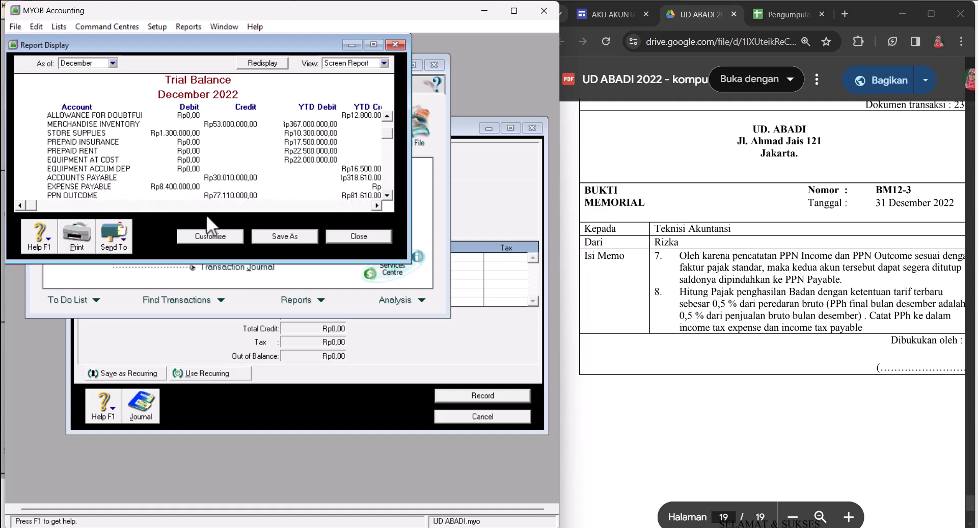
pyautogui.click(377, 205)
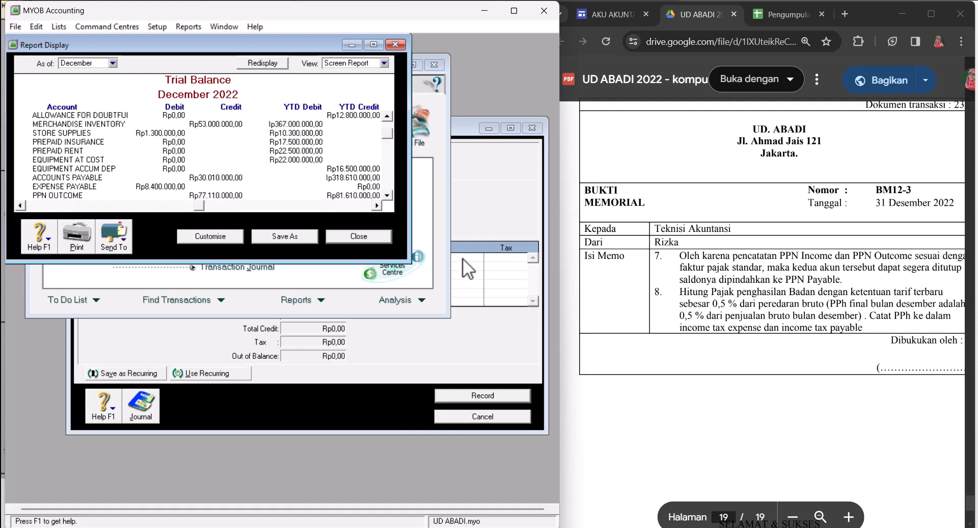
pyautogui.click(468, 238)
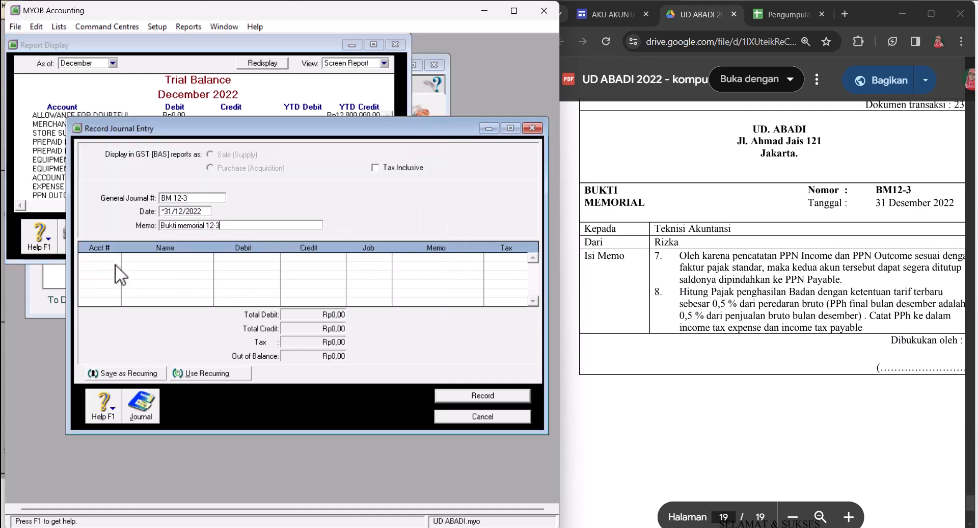
pyautogui.moveTo(275, 128); pyautogui.dragTo(266, 218)
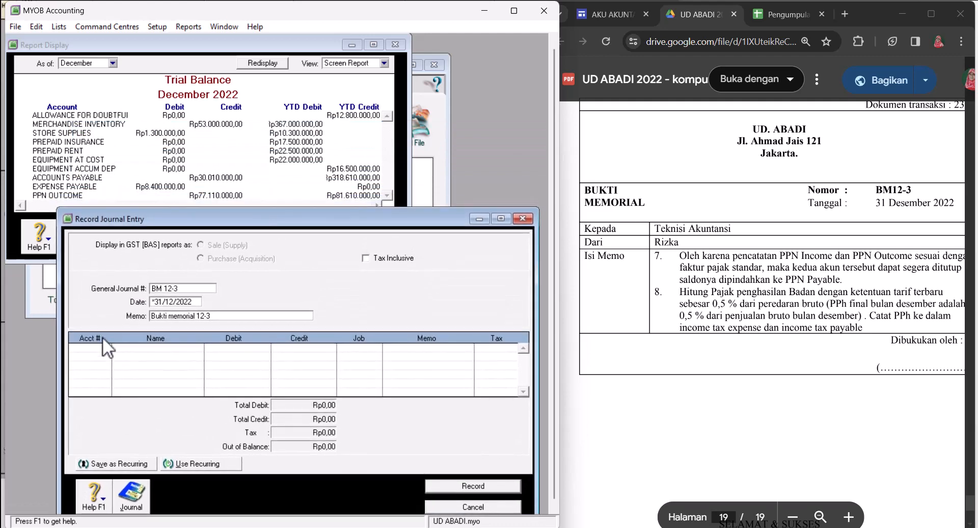
# Add a line debiting account 2-1500 PPN Outcome with its year-to-date balance of Rp81.610.000 from the Trial Balance.
pyautogui.click(92, 346)
pyautogui.click(105, 345)
pyautogui.scroll(-3, 240, 259)
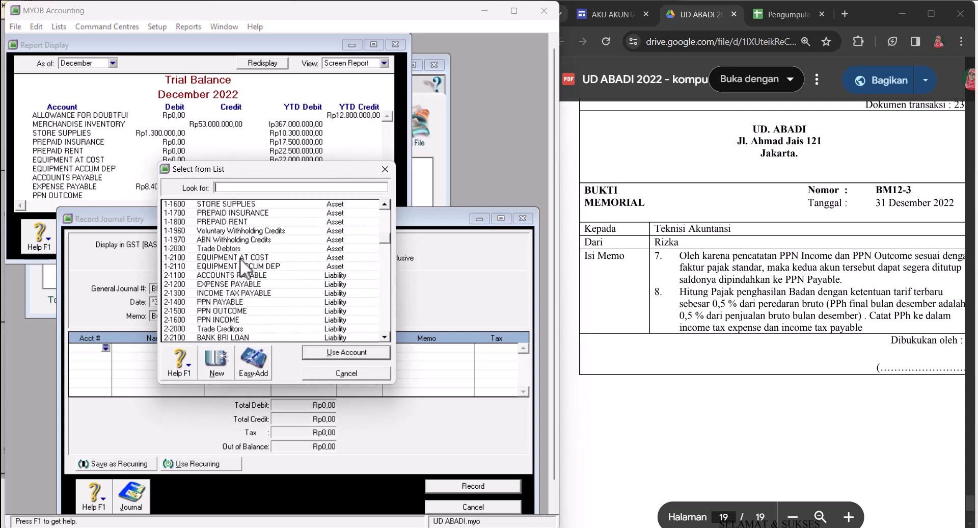
pyautogui.click(239, 311)
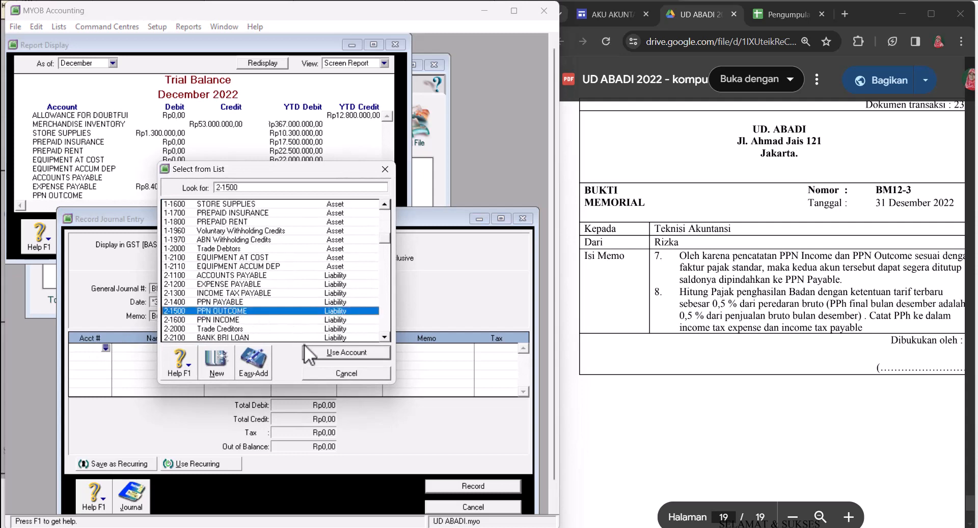
pyautogui.click(319, 353)
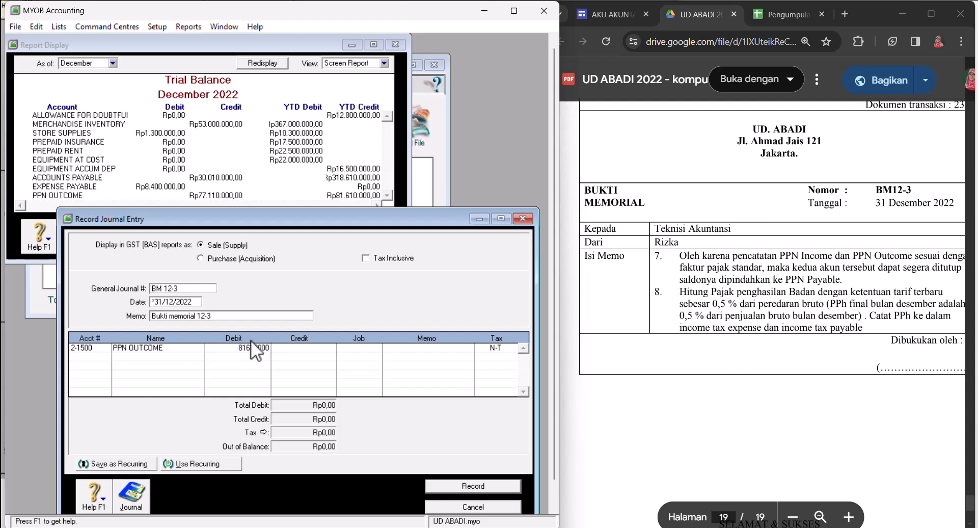
pyautogui.press('Return')
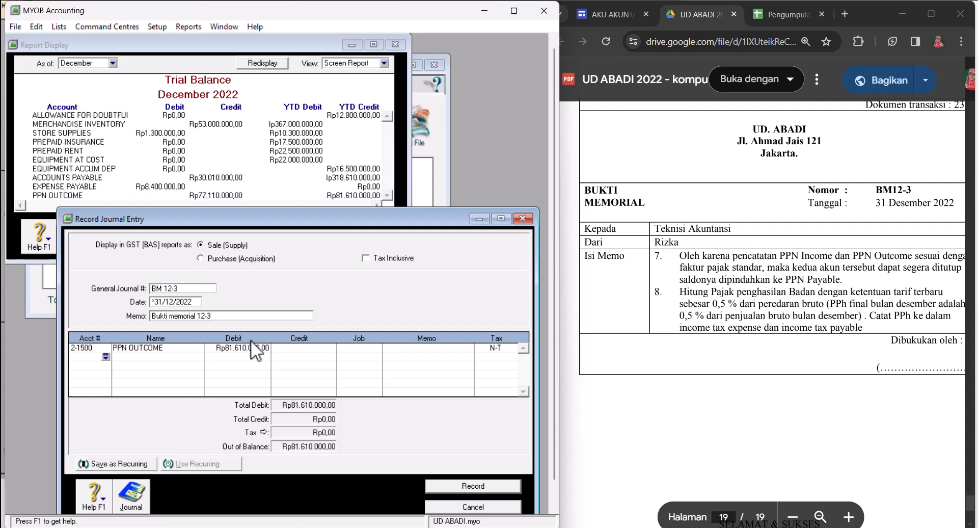
# Add a line crediting account 2-1600 PPN Income with its year-to-date balance of Rp48.760.000 from the Trial Balance.
pyautogui.click(183, 172)
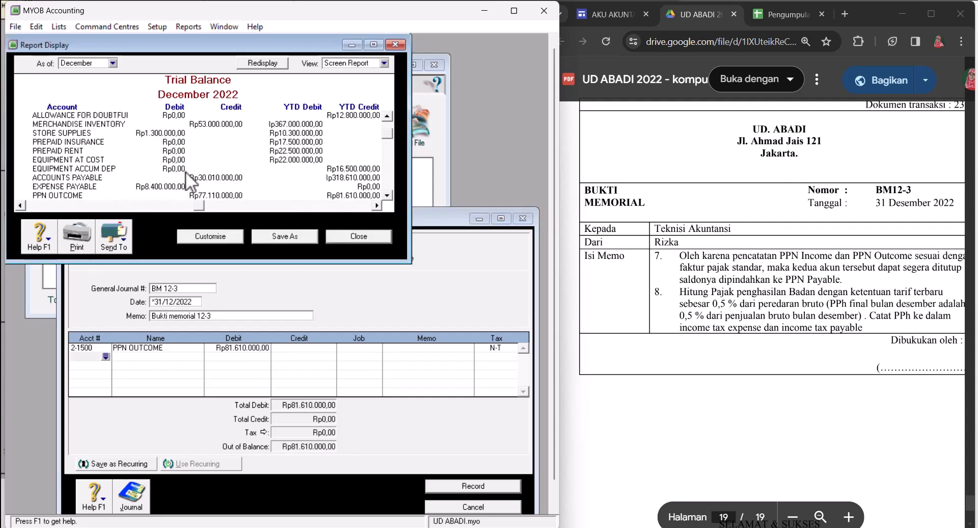
pyautogui.scroll(-1, 186, 170)
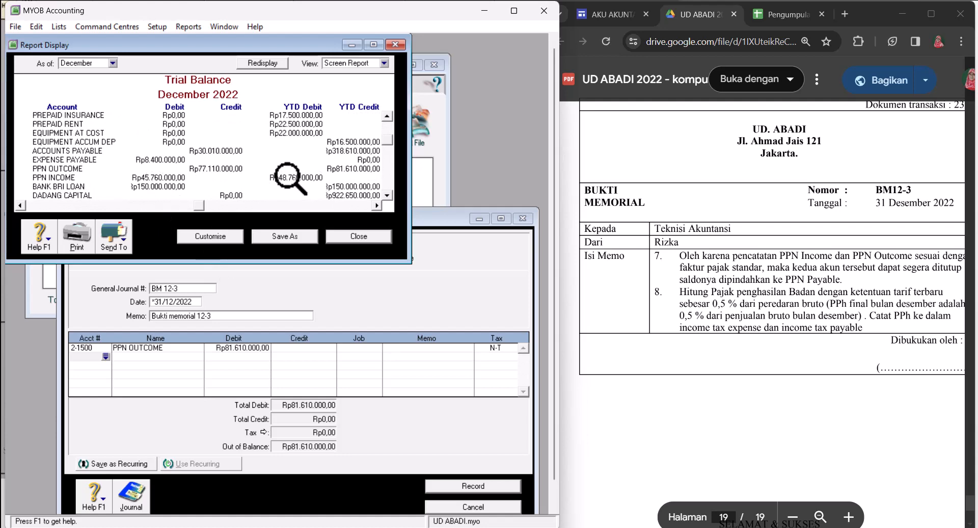
pyautogui.click(103, 357)
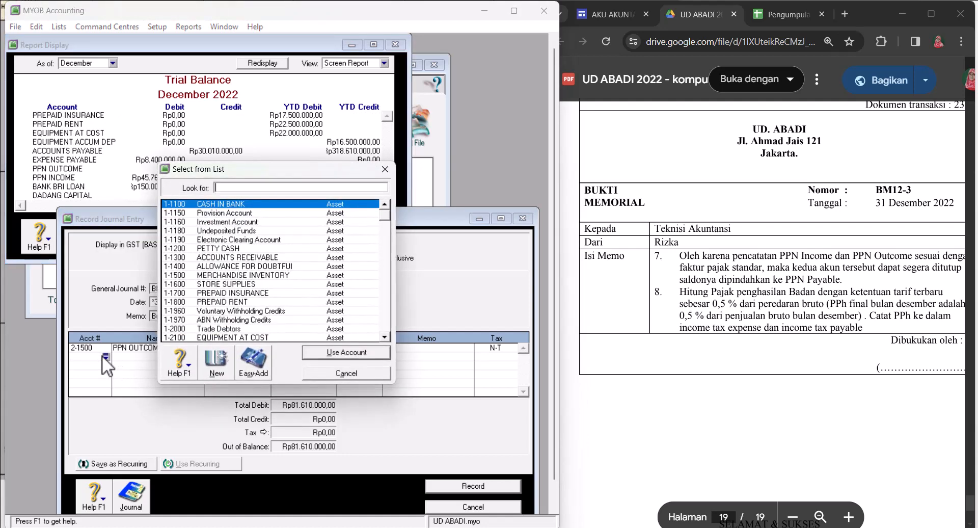
pyautogui.scroll(-1, 241, 289)
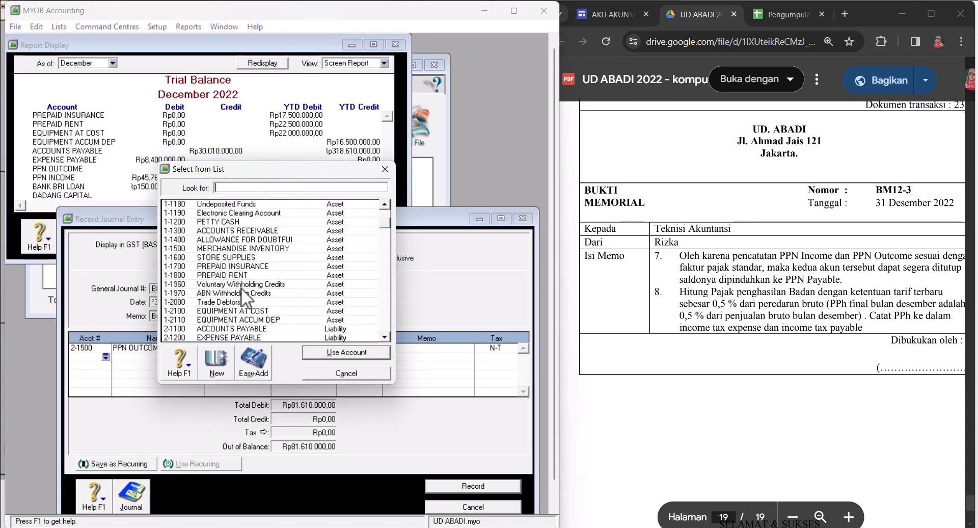
pyautogui.scroll(-2, 248, 319)
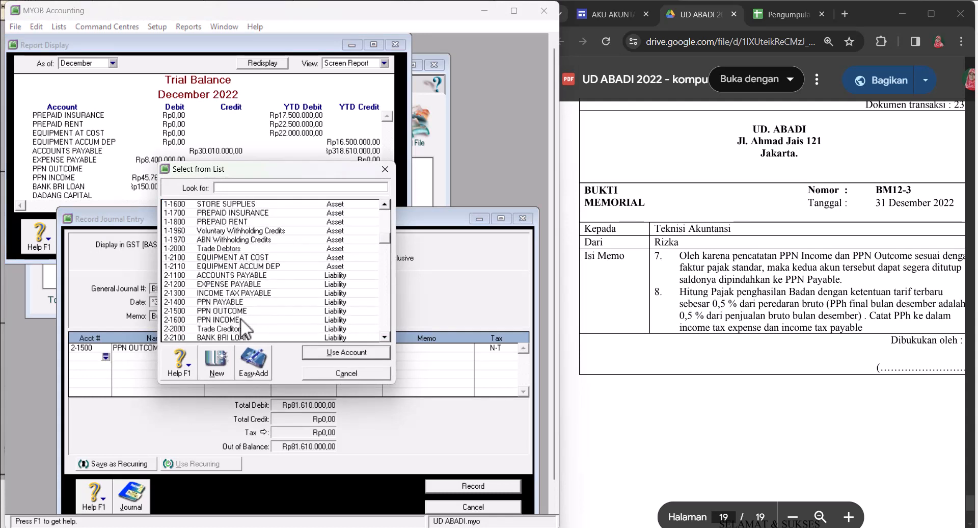
pyautogui.click(240, 319)
pyautogui.click(322, 352)
pyautogui.click(295, 357)
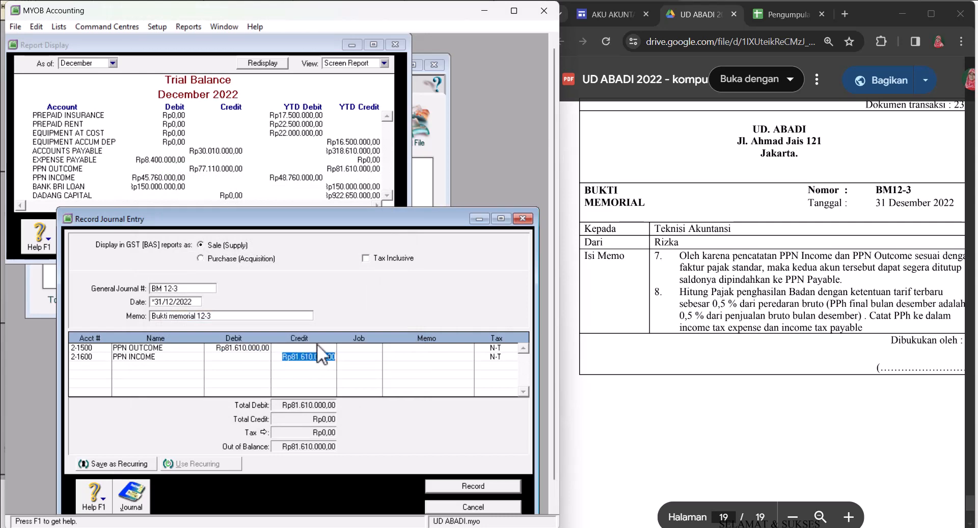
pyautogui.write('4')
pyautogui.write('8.76')
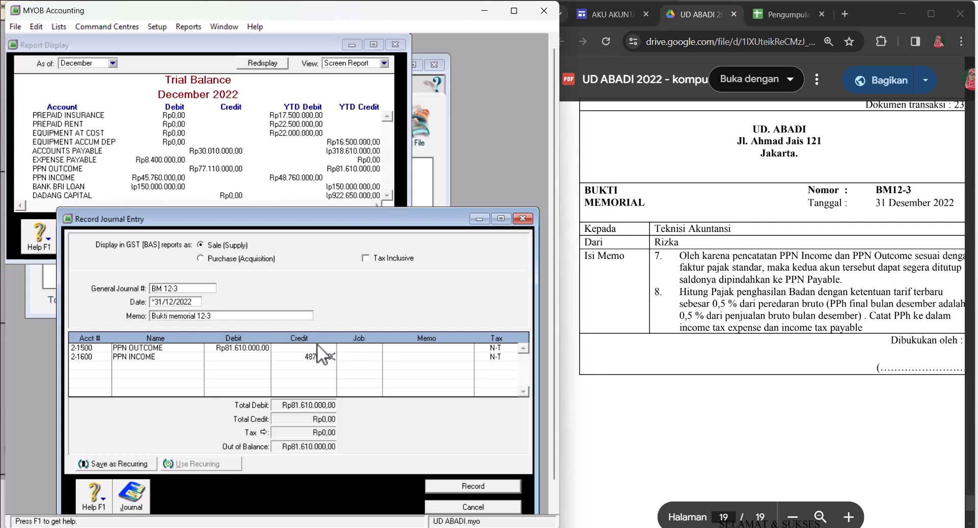
pyautogui.write('0.000')
pyautogui.press('Return')
# Add a line crediting account 2-1400 PPN Payable with the remaining difference of Rp32.850.000.
pyautogui.click(105, 365)
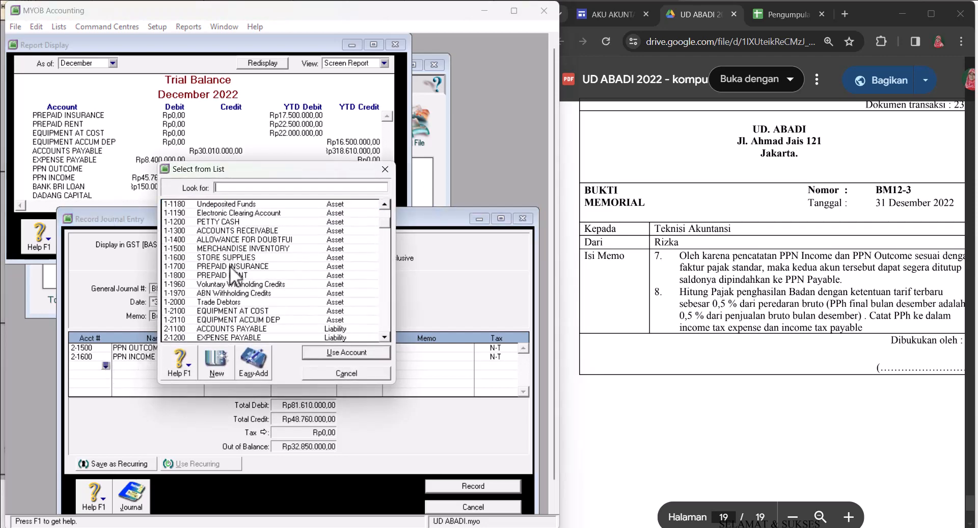
pyautogui.scroll(-2, 230, 265)
pyautogui.click(233, 303)
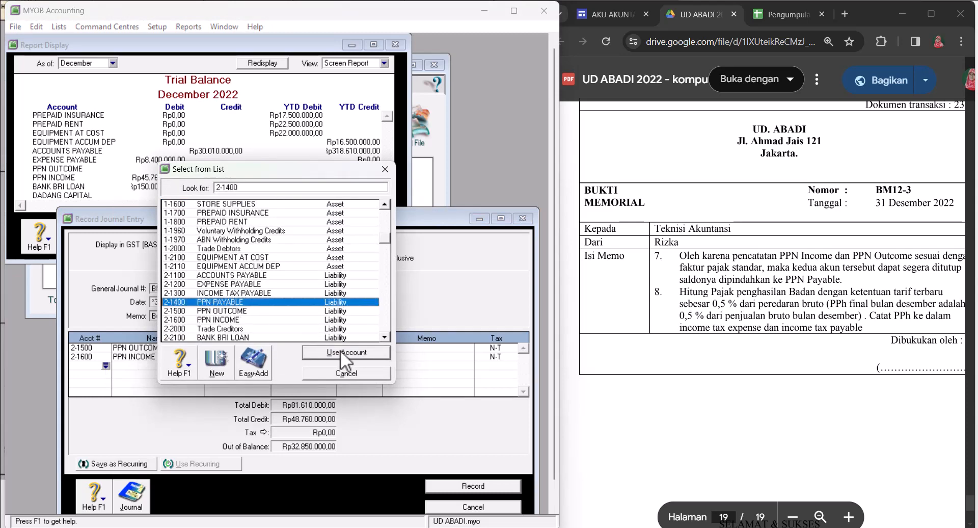
pyautogui.click(341, 352)
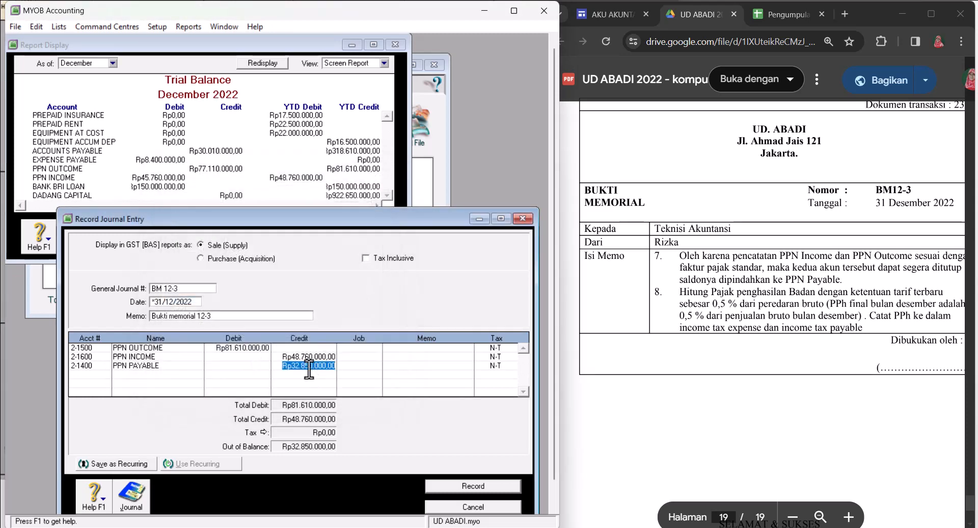
pyautogui.press('Return')
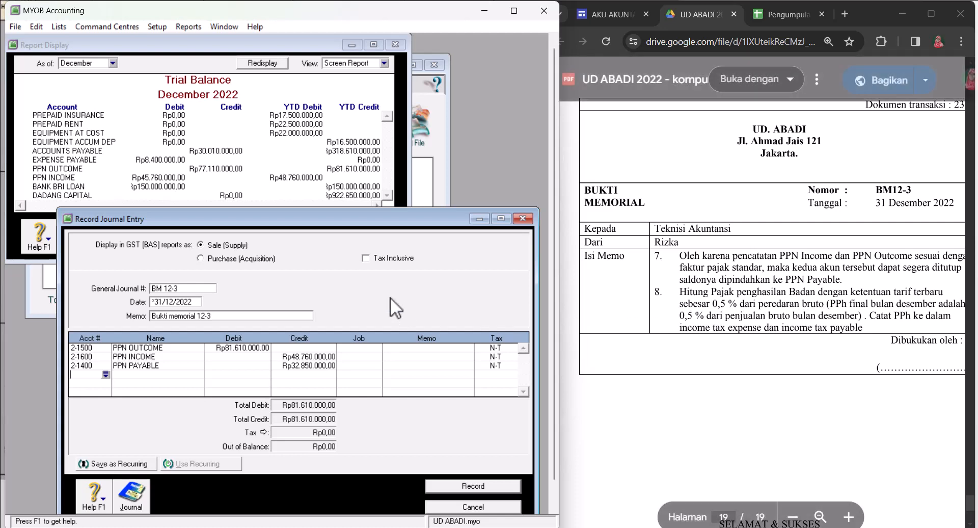
# Look up the year-to-date credit of Sales in the Trial Balance, and switch to a cleared Windows calculator.
pyautogui.scroll(-2, 250, 167)
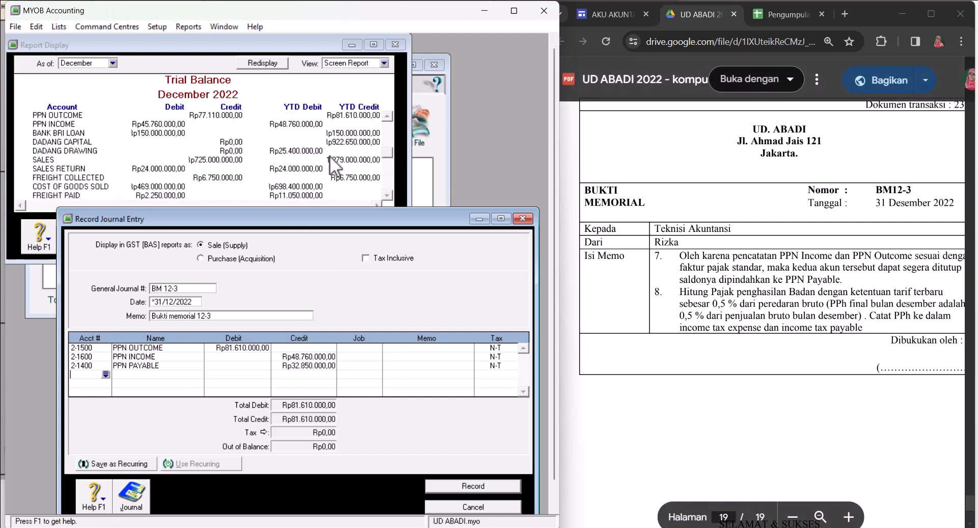
pyautogui.click(389, 115)
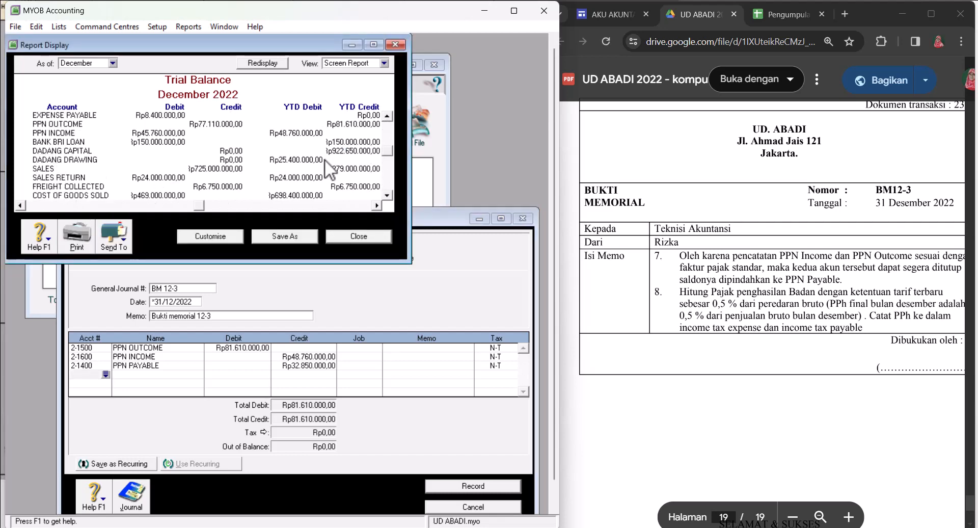
pyautogui.moveTo(342, 527)
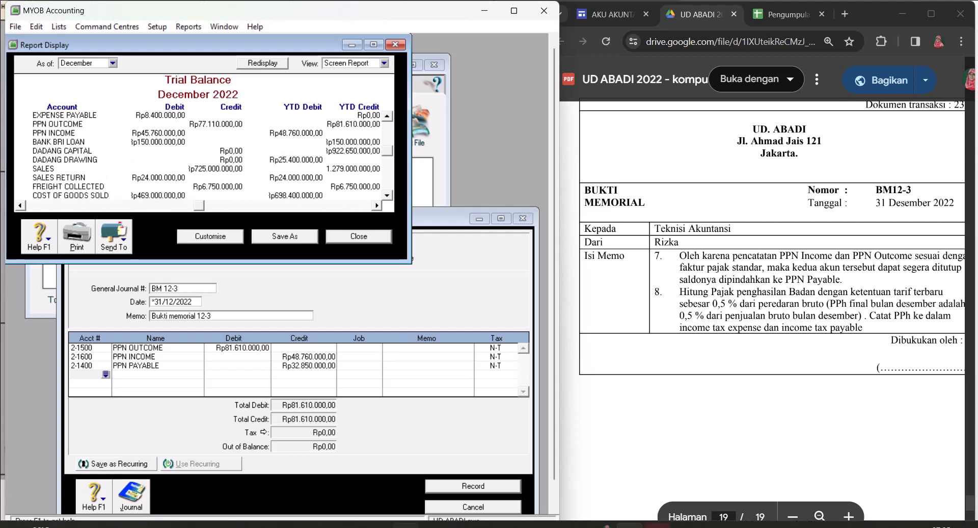
pyautogui.click(742, 525)
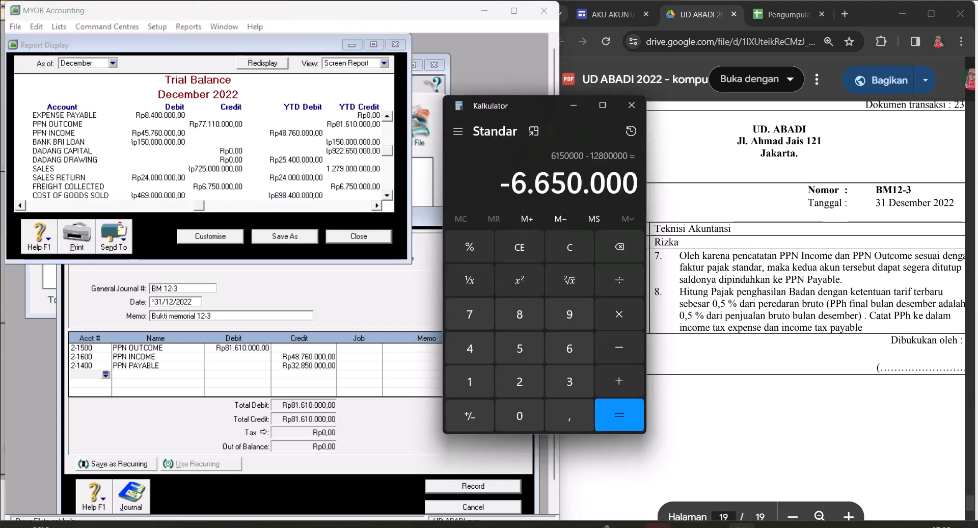
pyautogui.click(567, 253)
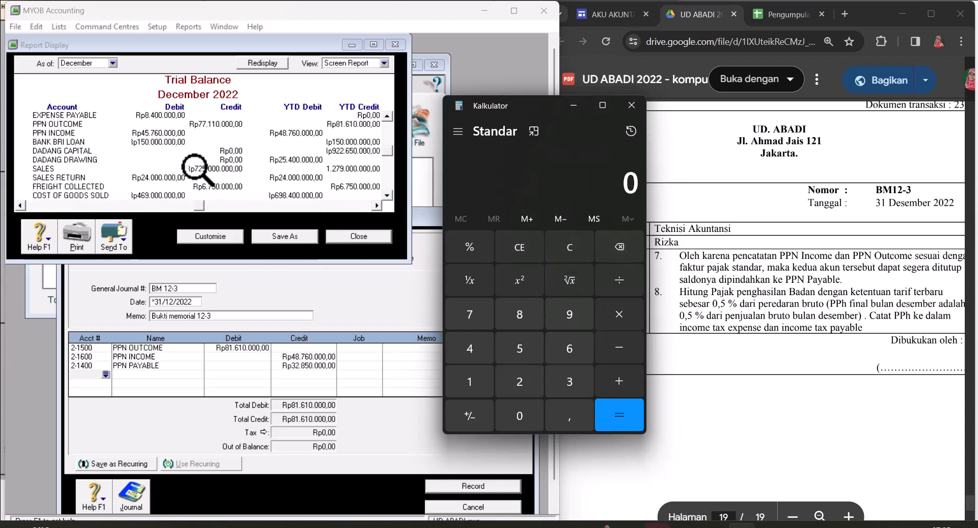
# Calculate the 0,5 % income tax on gross sales by multiplying 1.279.000.000 by 0,5 %.
pyautogui.click(481, 378)
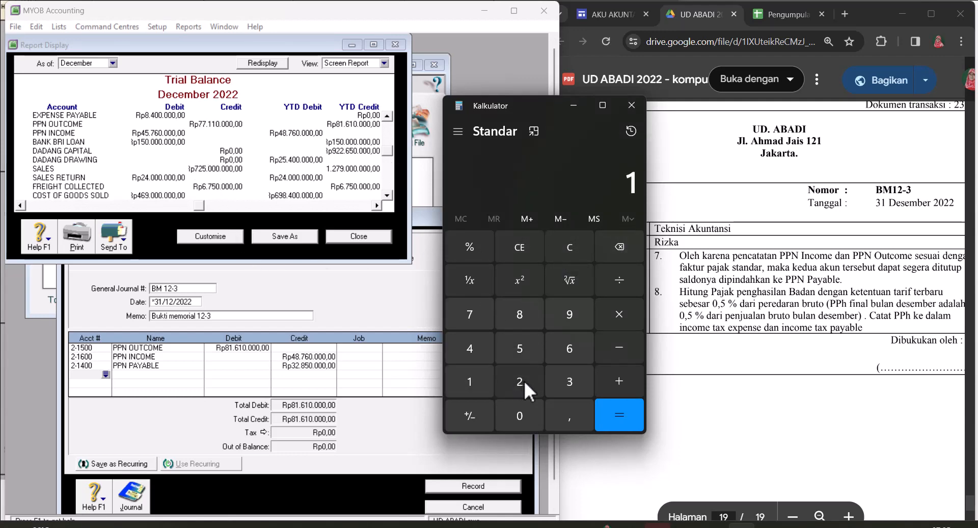
pyautogui.click(527, 377)
pyautogui.click(478, 309)
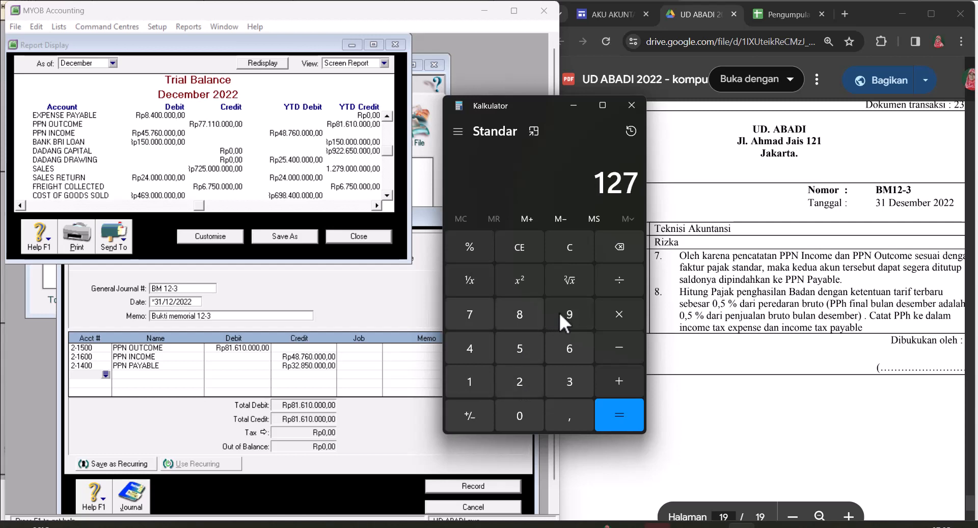
pyautogui.click(563, 313)
pyautogui.doubleClick(527, 414)
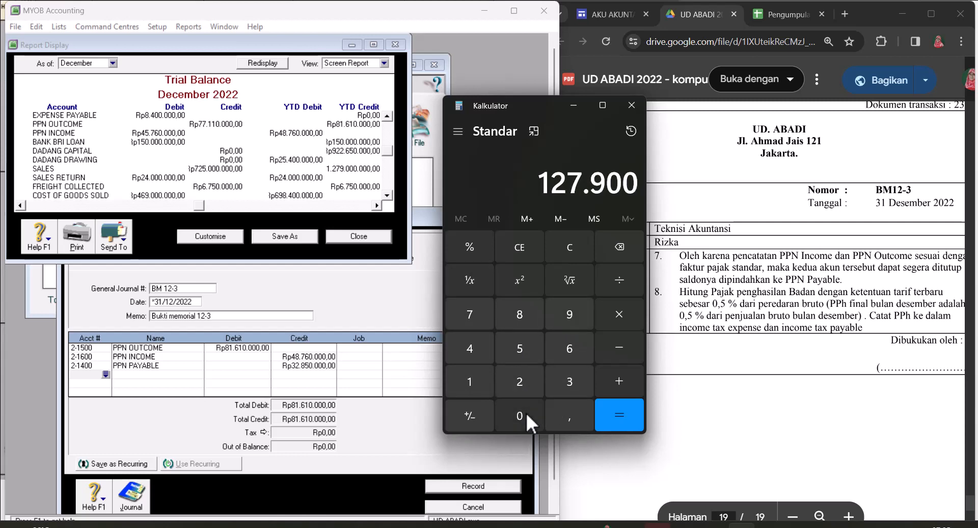
pyautogui.click(527, 414)
pyautogui.doubleClick(528, 414)
pyautogui.click(529, 414)
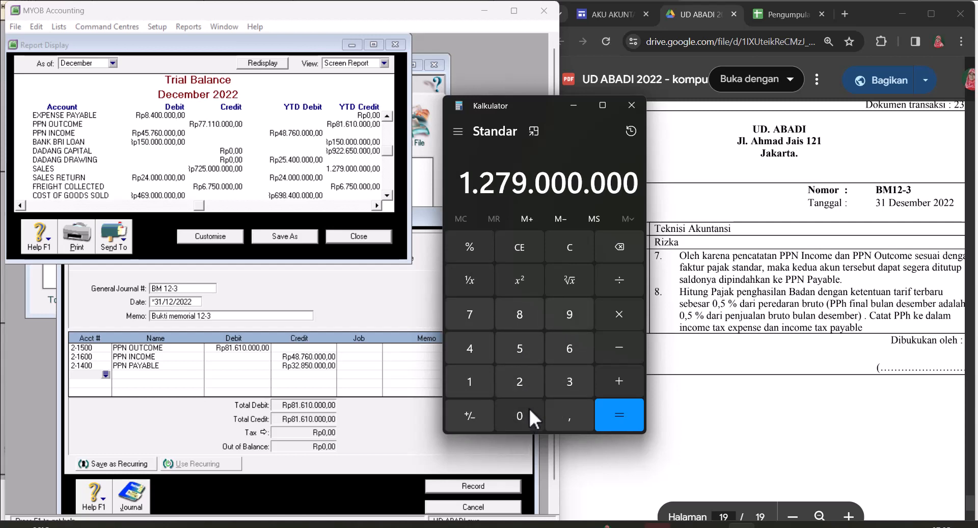
pyautogui.click(624, 312)
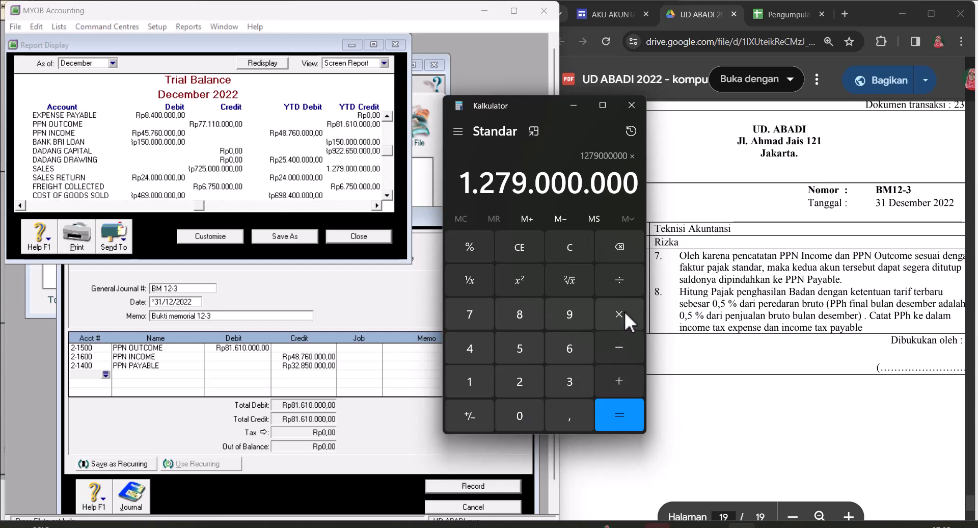
pyautogui.write('0,5')
pyautogui.hotkey('shift', '5')
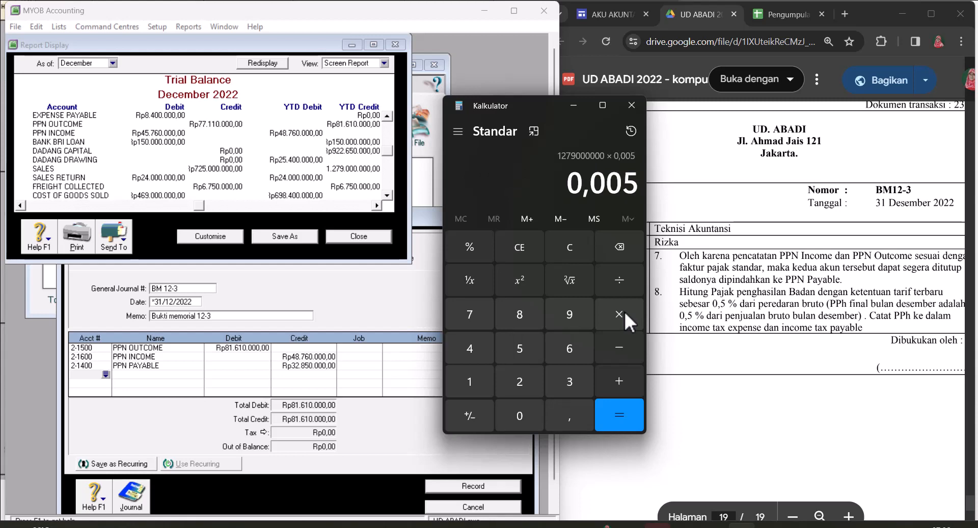
pyautogui.press('Return')
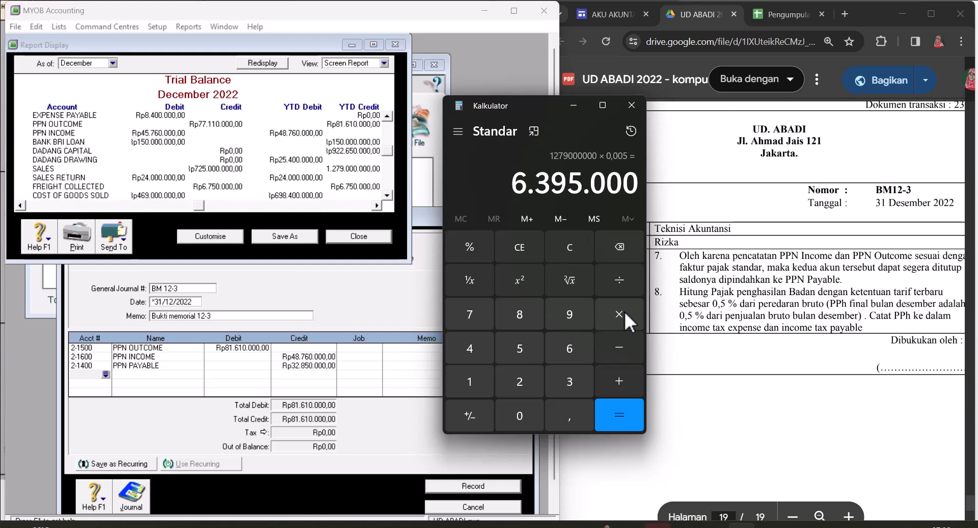
# Return to the MYOB journal entry BM 12-3 and add a line for account 9-1300 Income Tax Expense.
pyautogui.click(348, 288)
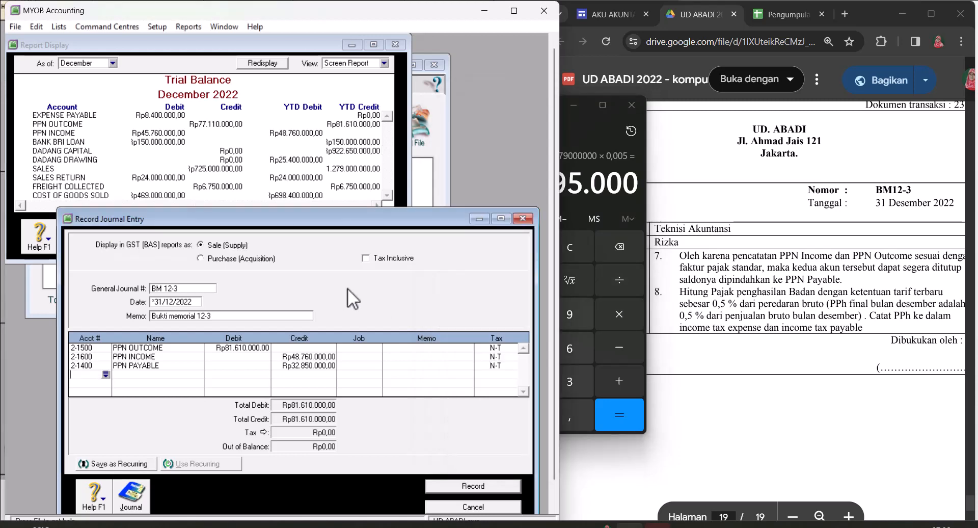
pyautogui.click(104, 373)
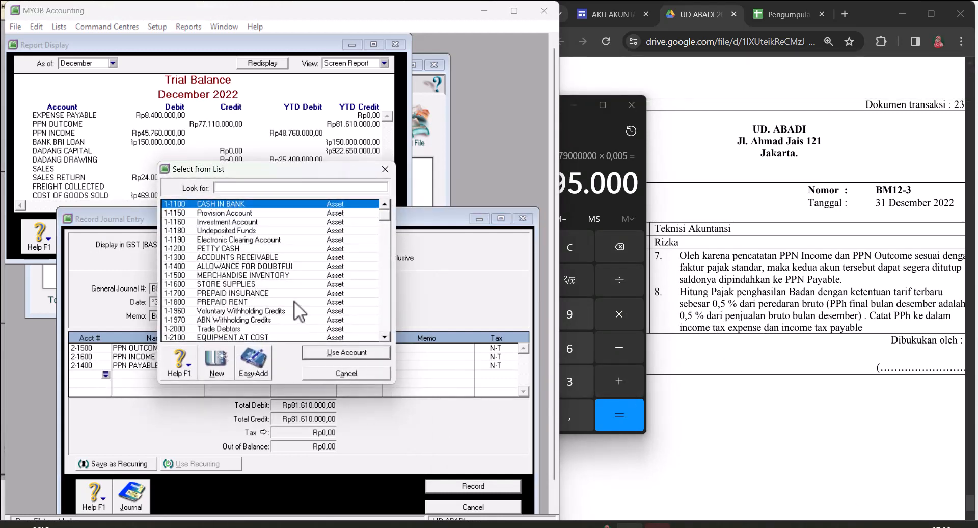
pyautogui.scroll(-15, 294, 300)
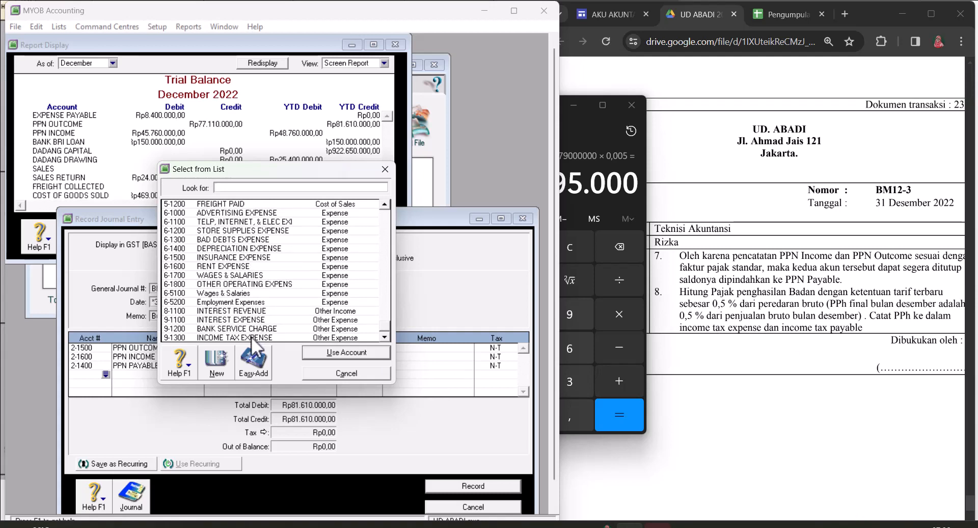
pyautogui.click(252, 336)
pyautogui.click(334, 354)
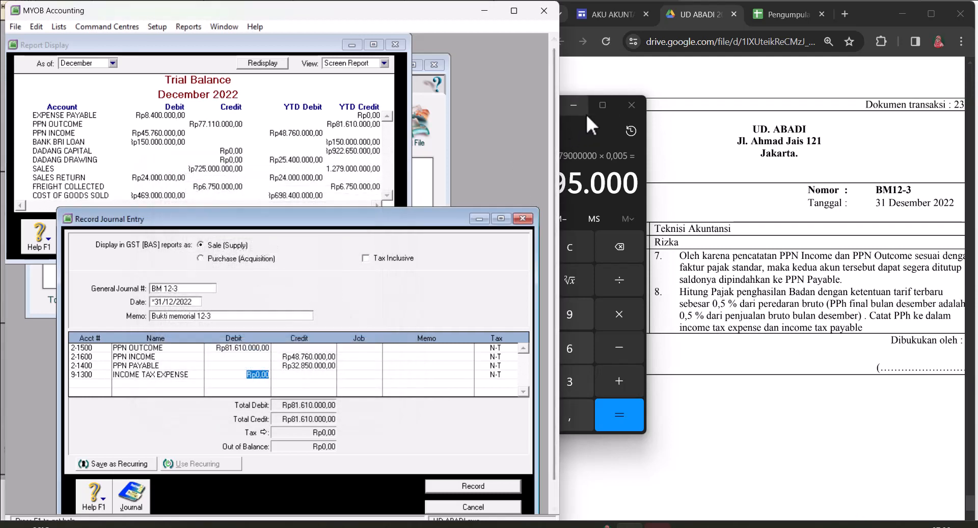
# Move the calculator clear of the journal entry and debit Income Tax Expense with the calculated tax of Rp6.395.000.
pyautogui.click(578, 125)
pyautogui.moveTo(545, 106); pyautogui.dragTo(646, 70)
pyautogui.click(259, 374)
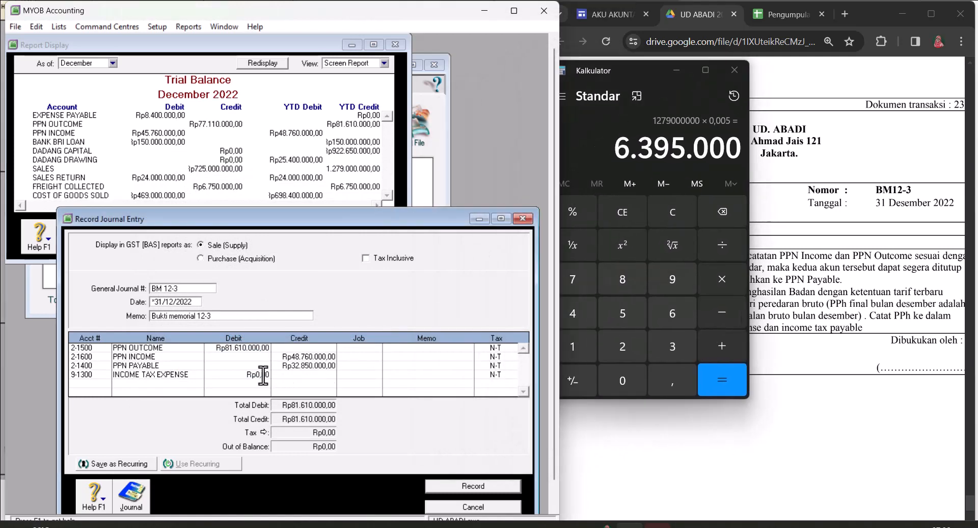
pyautogui.click(251, 374)
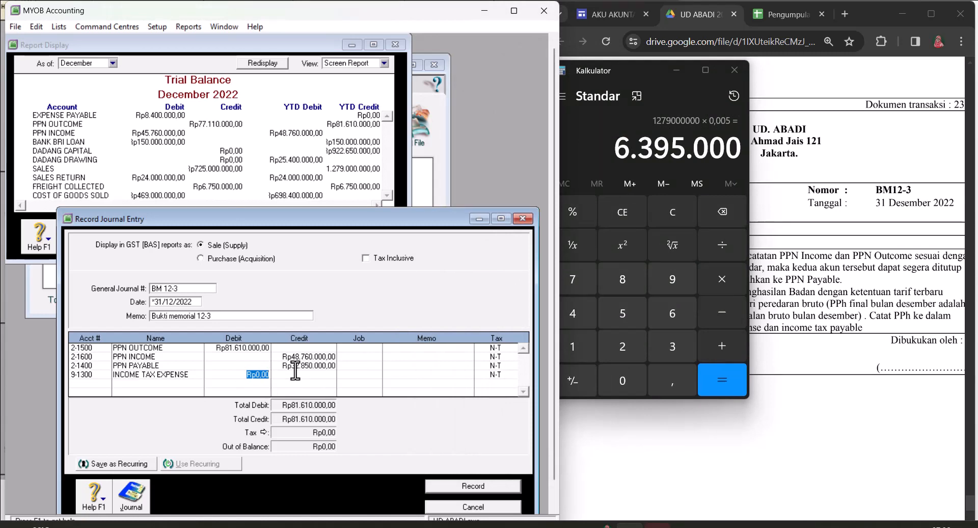
pyautogui.write('6.395.000')
pyautogui.press('Tab')
pyautogui.press('Tab')
pyautogui.press('Tab')
pyautogui.press('Tab')
pyautogui.press('Tab')
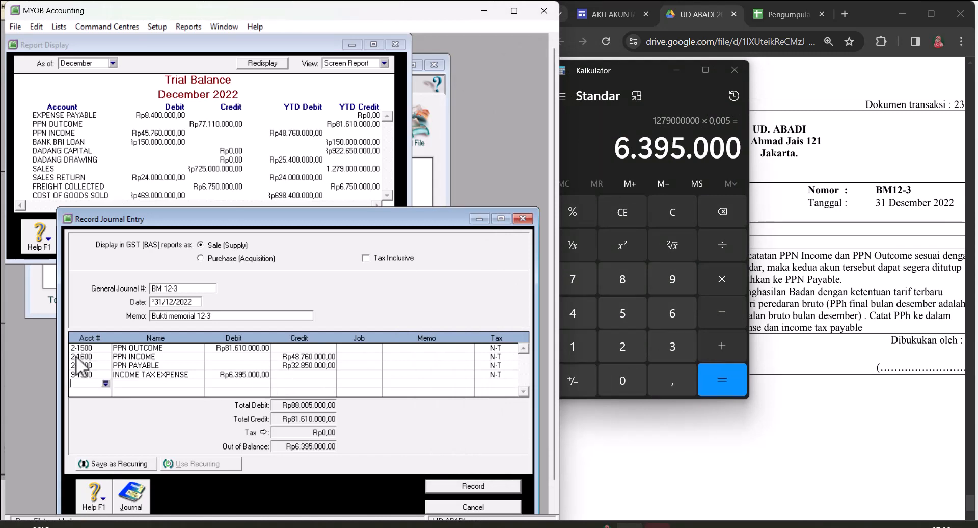
# Add a line crediting account 2-1300 Income Tax Payable with Rp6.395.000.
pyautogui.click(105, 383)
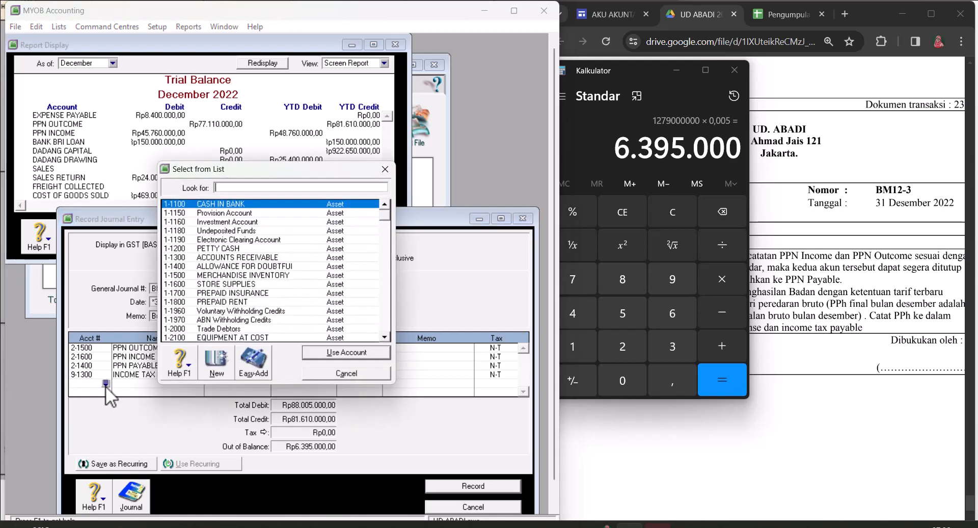
pyautogui.scroll(-1, 267, 255)
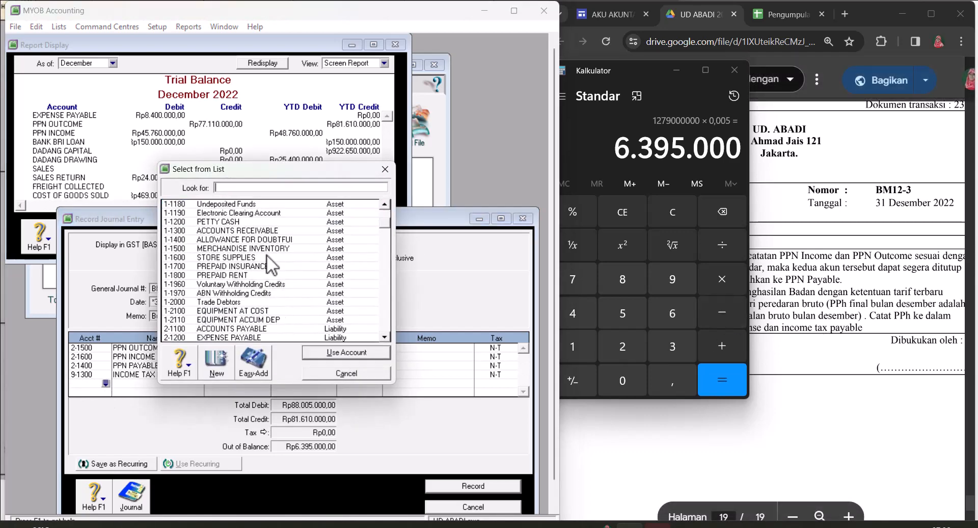
pyautogui.scroll(-2, 260, 275)
pyautogui.write('2-1300')
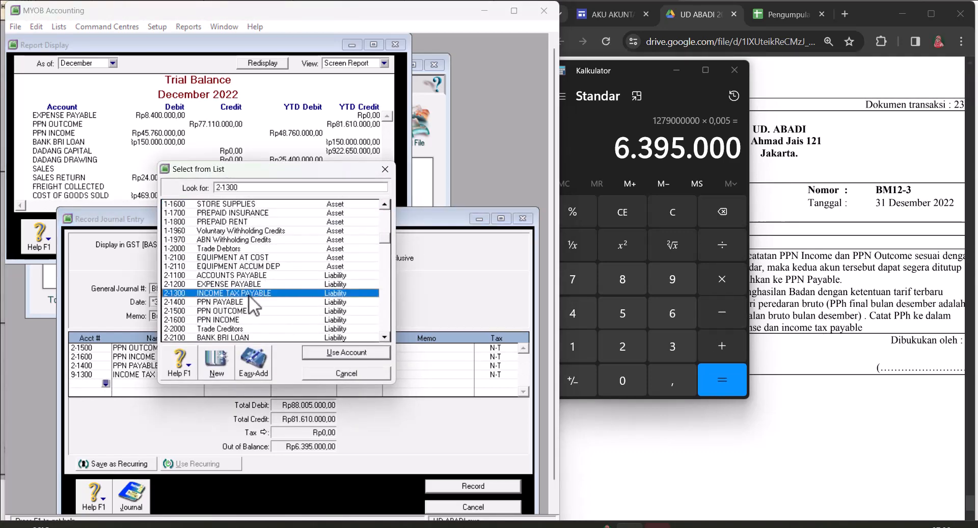
pyautogui.click(324, 356)
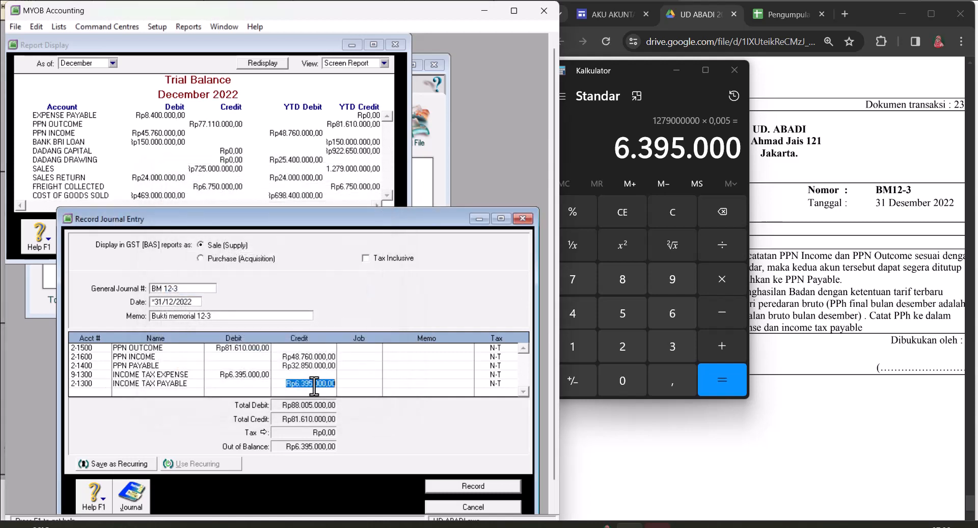
pyautogui.press('Return')
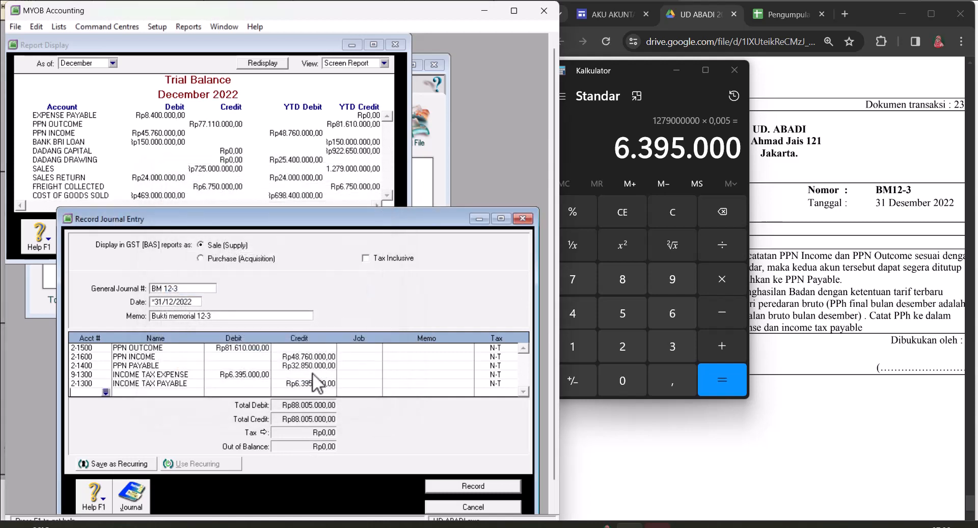
# Review the recap of journal entry BM 12-3, record it, and close the entry form and the Trial Balance report.
pyautogui.hotkey('ctrl', 'r')
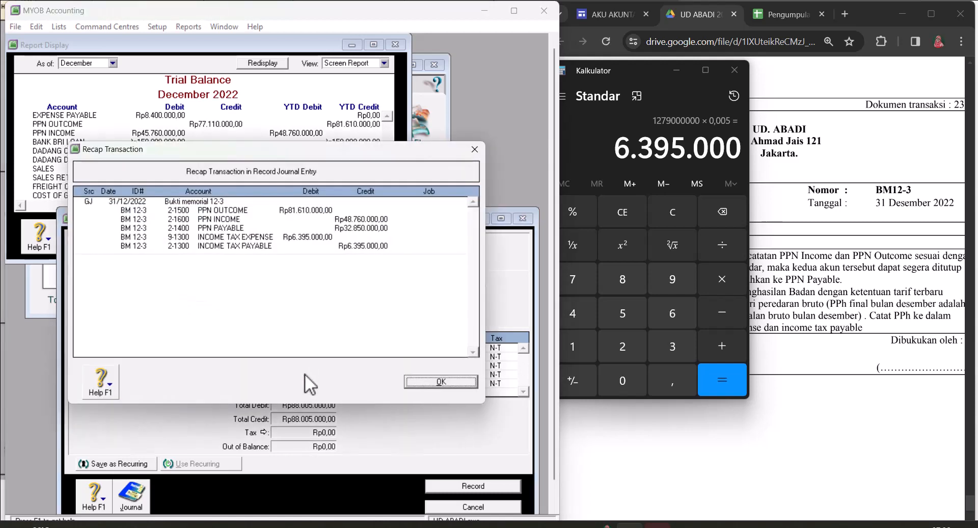
pyautogui.click(429, 380)
pyautogui.click(465, 483)
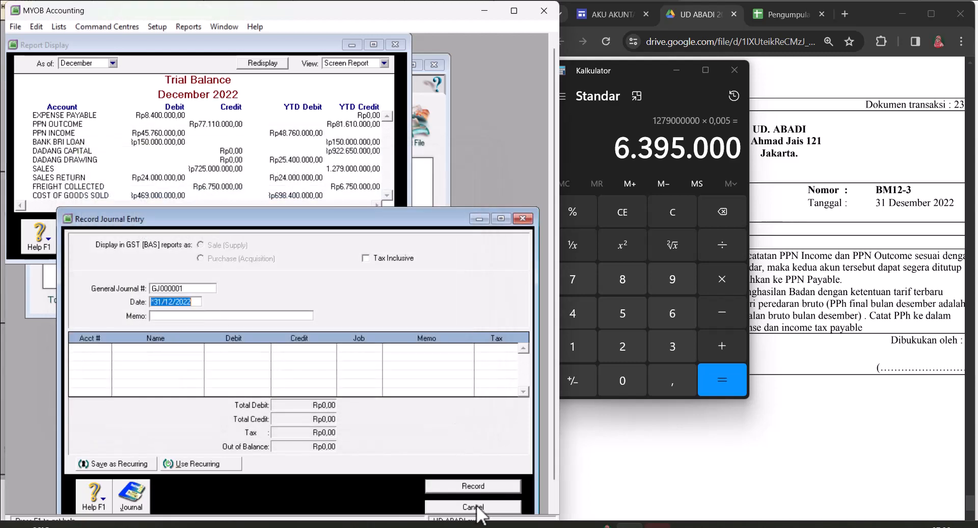
pyautogui.click(473, 507)
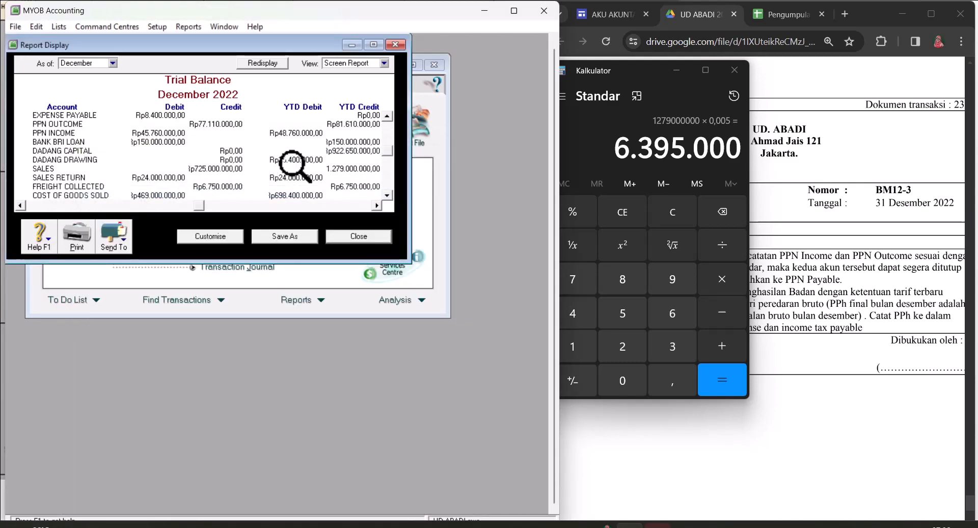
pyautogui.click(372, 237)
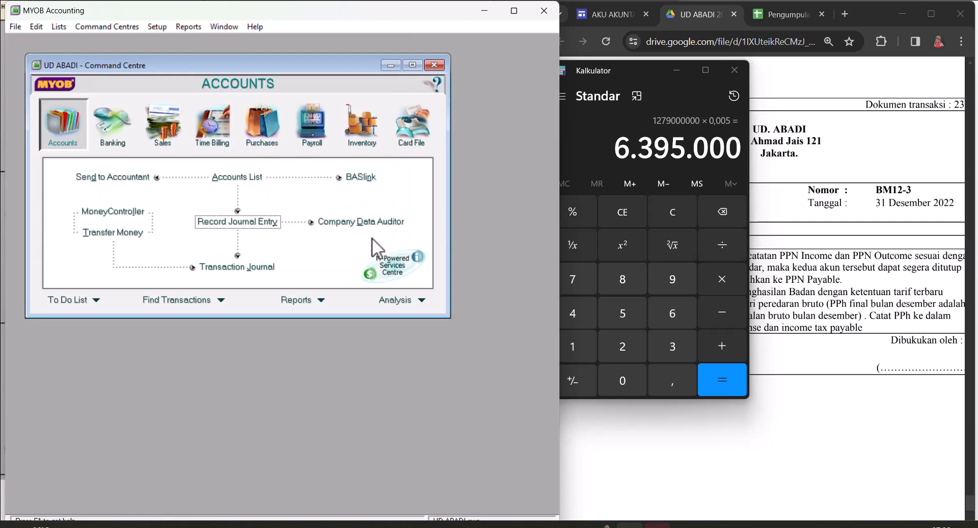
# Open the Transaction Journal and set its start date to 01/12/2022.
pyautogui.click(237, 267)
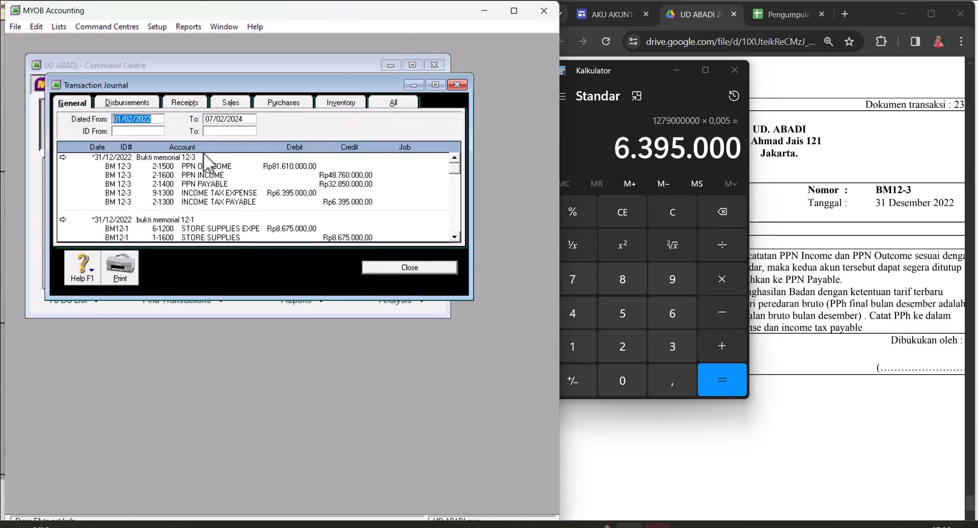
pyautogui.click(136, 123)
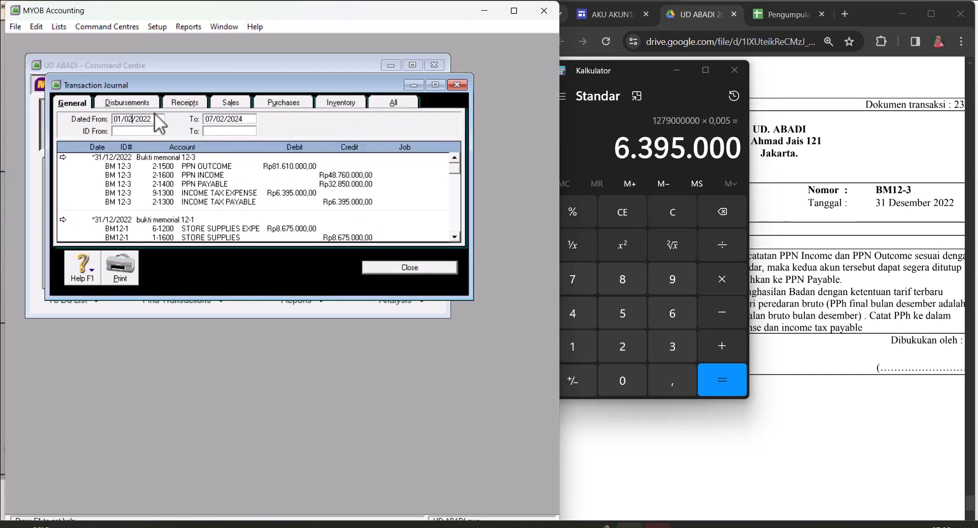
pyautogui.press('BackSpace')
pyautogui.press('BackSpace')
pyautogui.press('BackSpace')
pyautogui.write('12/')
pyautogui.moveTo(119, 120); pyautogui.dragTo(60, 108)
# Set the Transaction Journal's end date to *31/12/2022 and look through the transactions of all journal types.
pyautogui.doubleClick(244, 119)
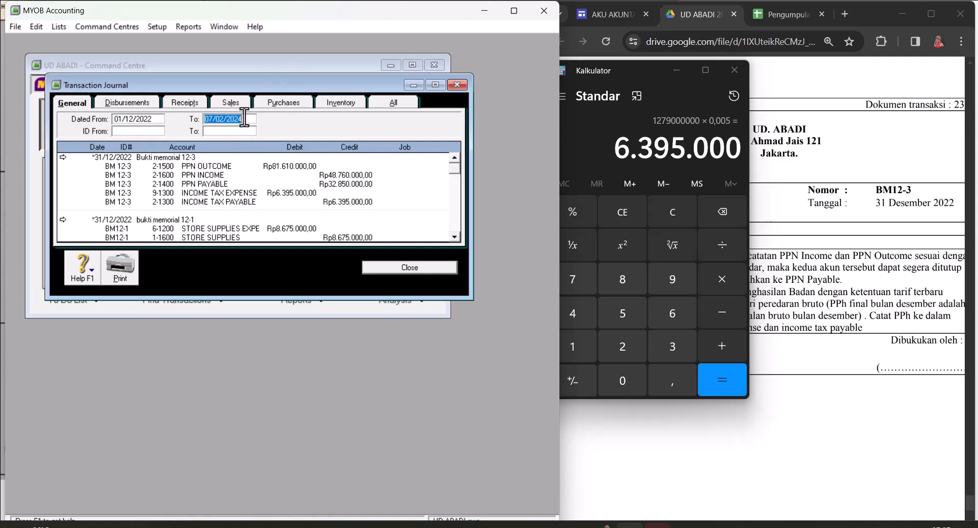
pyautogui.write('*31')
pyautogui.write('12')
pyautogui.press('BackSpace')
pyautogui.press('BackSpace')
pyautogui.write('/12/2022')
pyautogui.press('Tab')
pyautogui.click(384, 99)
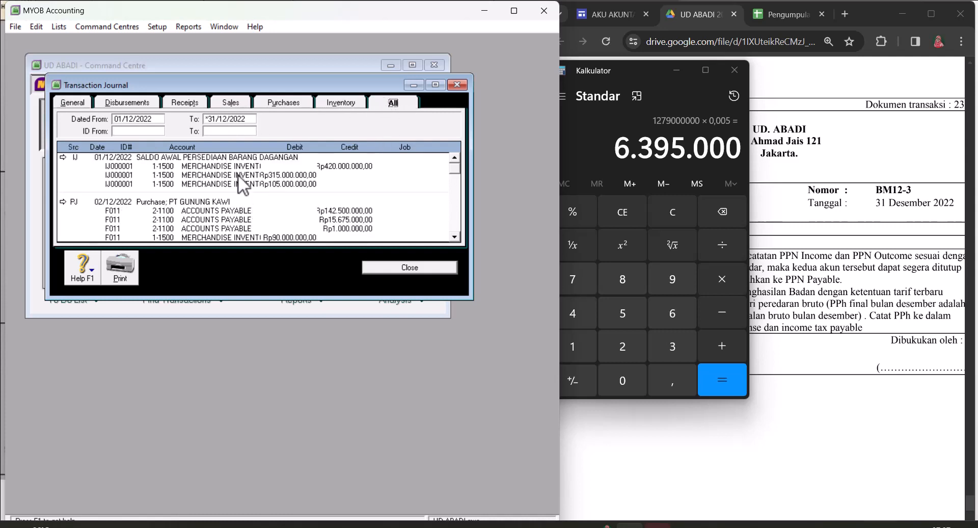
pyautogui.scroll(-3, 243, 173)
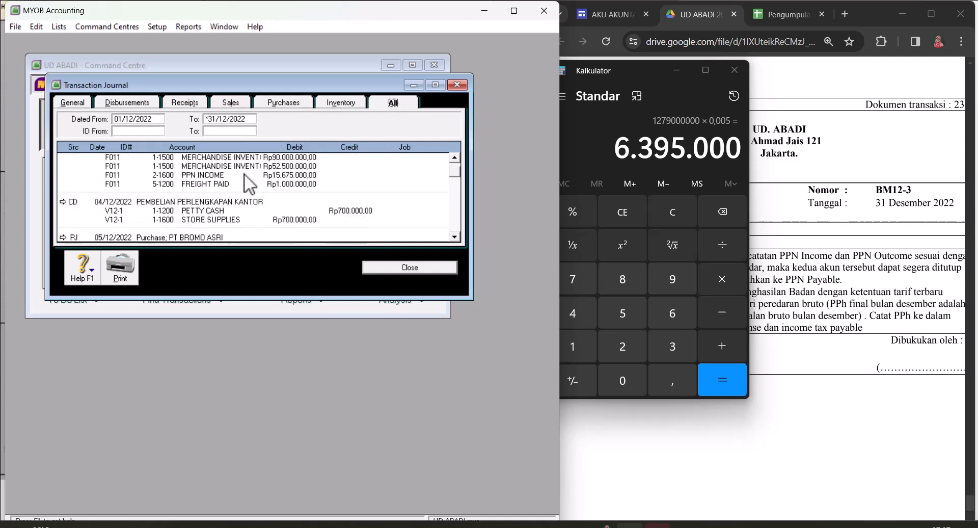
pyautogui.scroll(-10, 243, 173)
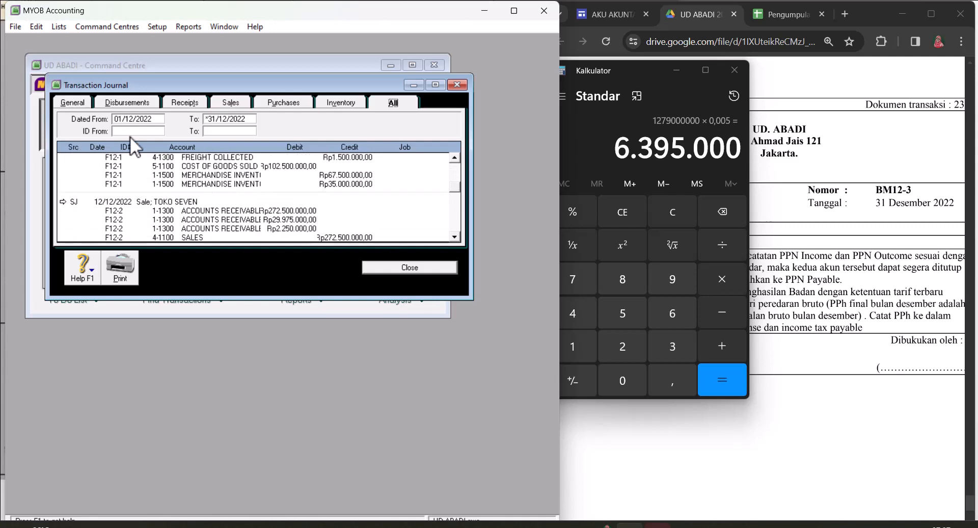
# Change the Transaction Journal's start date to 01/11/2022, look through the opening-balance and early December transactions, and close the journal.
pyautogui.click(135, 118)
pyautogui.click(135, 117)
pyautogui.press('BackSpace')
pyautogui.write('1')
pyautogui.press('Tab')
pyautogui.scroll(-2, 292, 188)
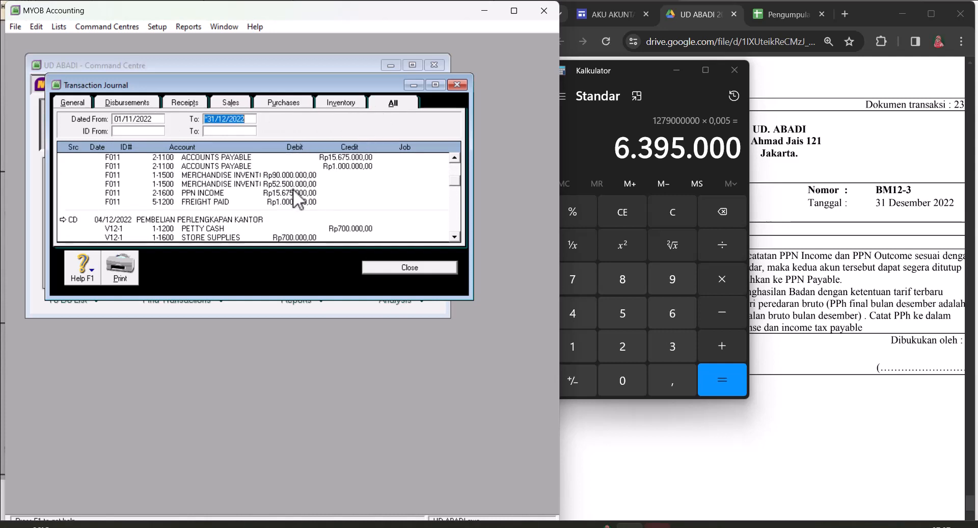
pyautogui.scroll(5, 292, 189)
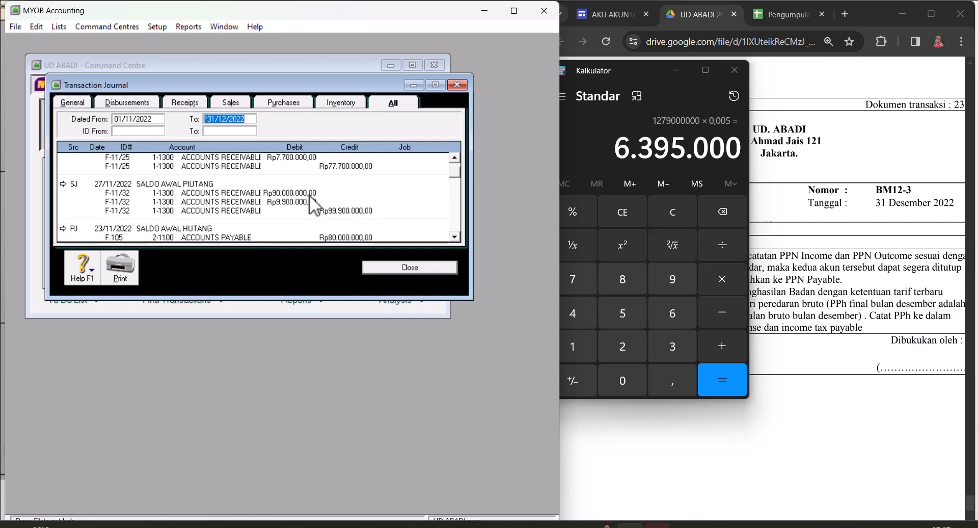
pyautogui.scroll(-5, 309, 195)
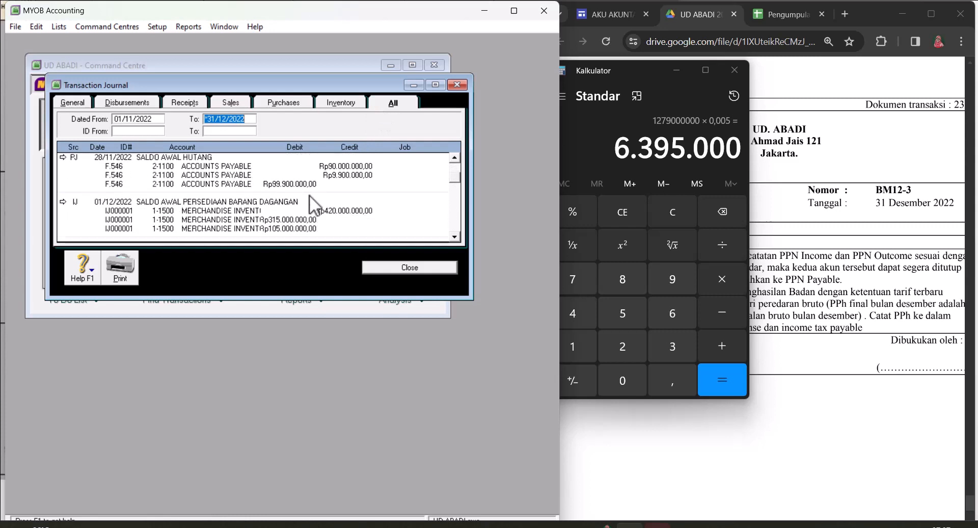
pyautogui.click(457, 84)
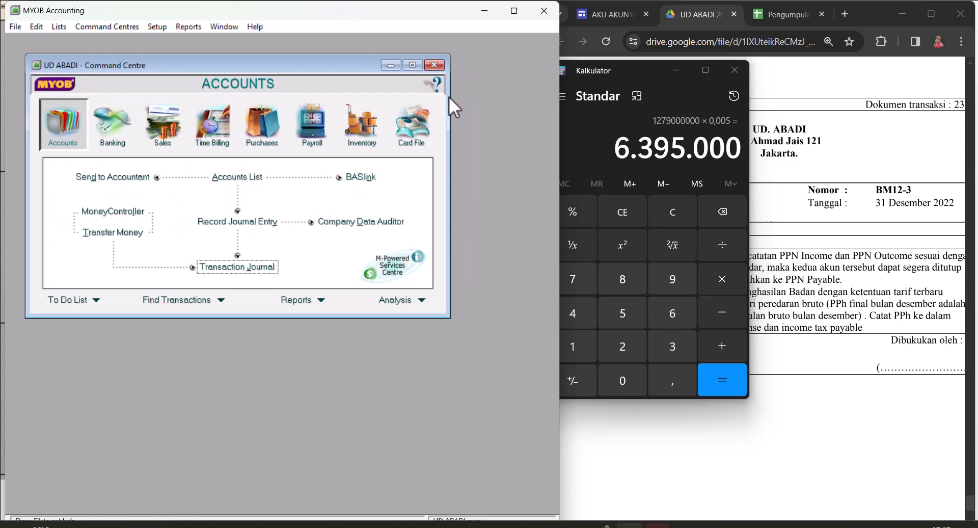
# Display the Standard Balance Sheet report for the 13th Period of FY 2022 and examine its equity section.
pyautogui.click(307, 298)
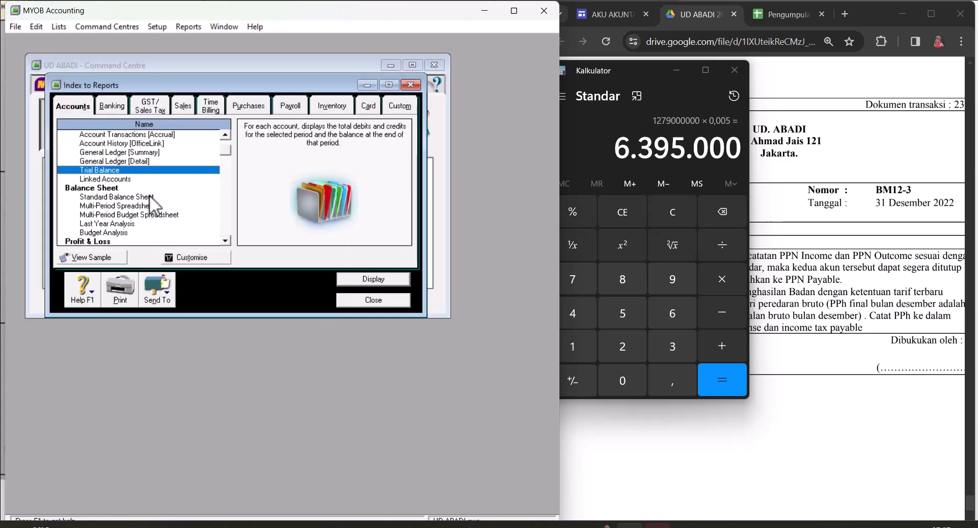
pyautogui.click(127, 198)
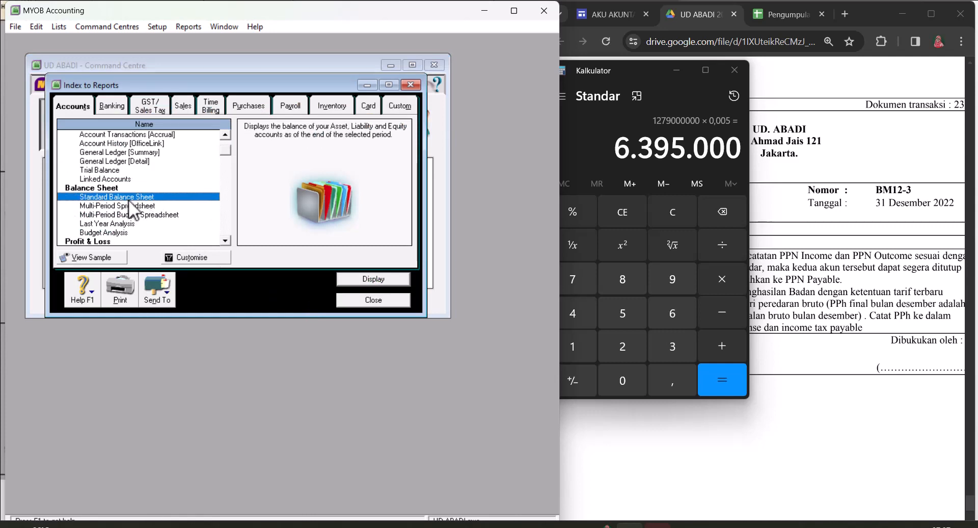
pyautogui.click(209, 254)
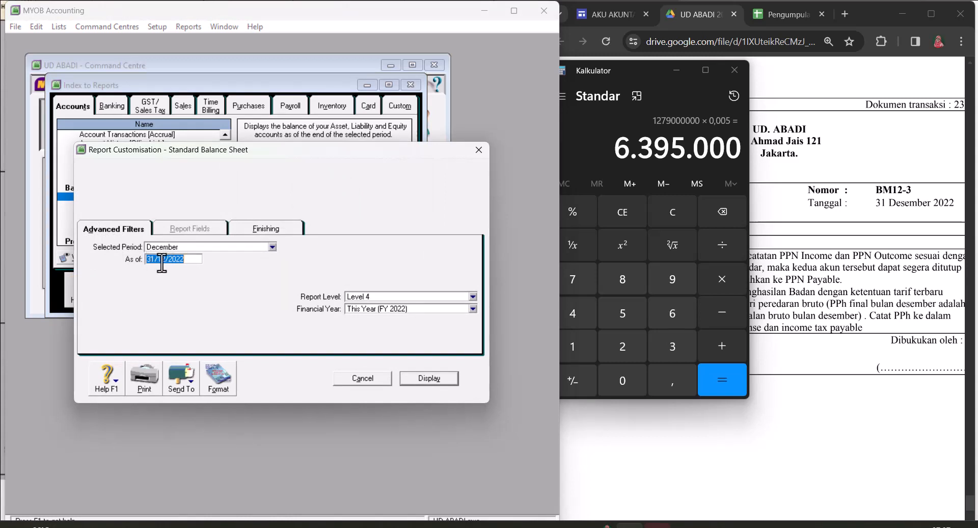
pyautogui.click(272, 247)
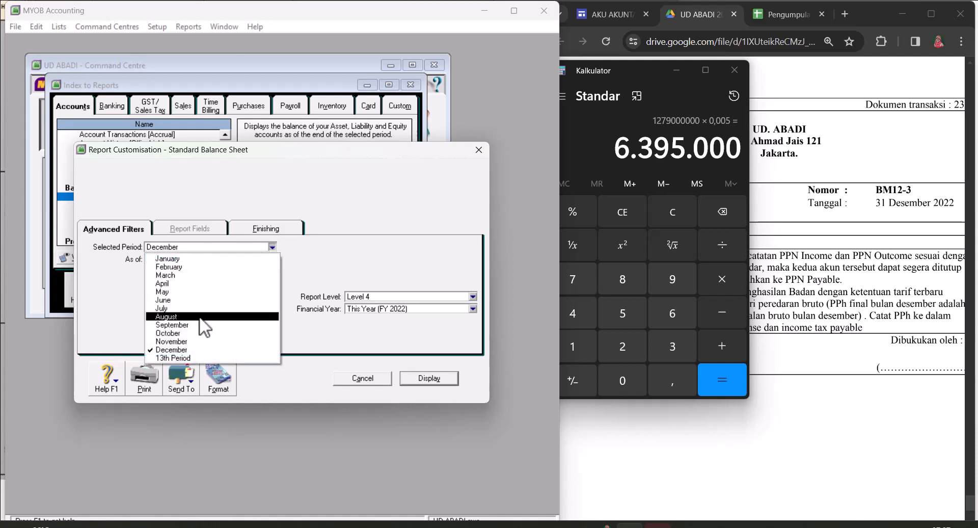
pyautogui.click(184, 358)
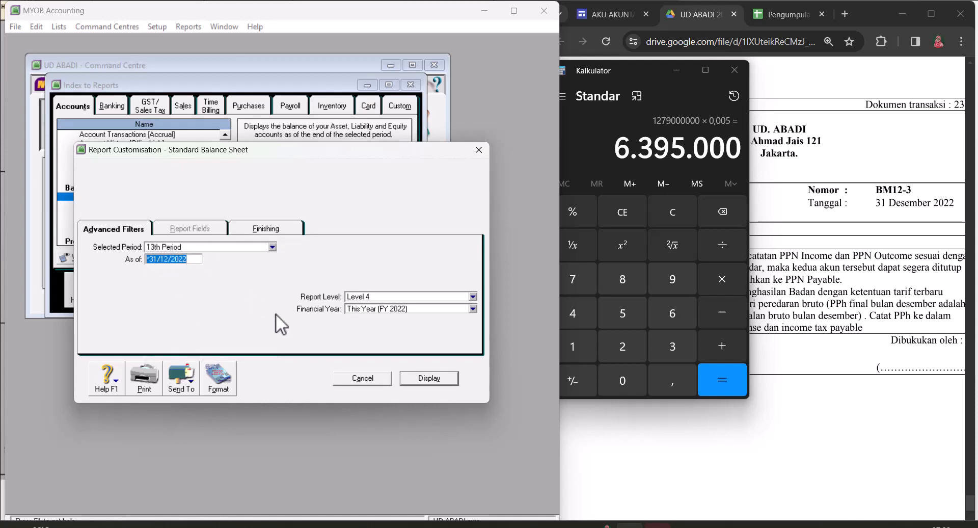
pyautogui.click(433, 380)
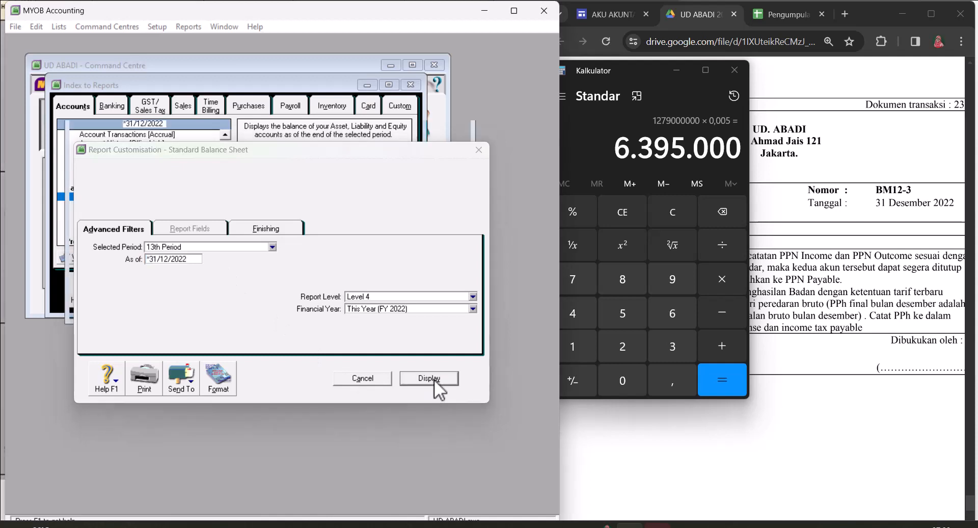
pyautogui.scroll(-10, 386, 232)
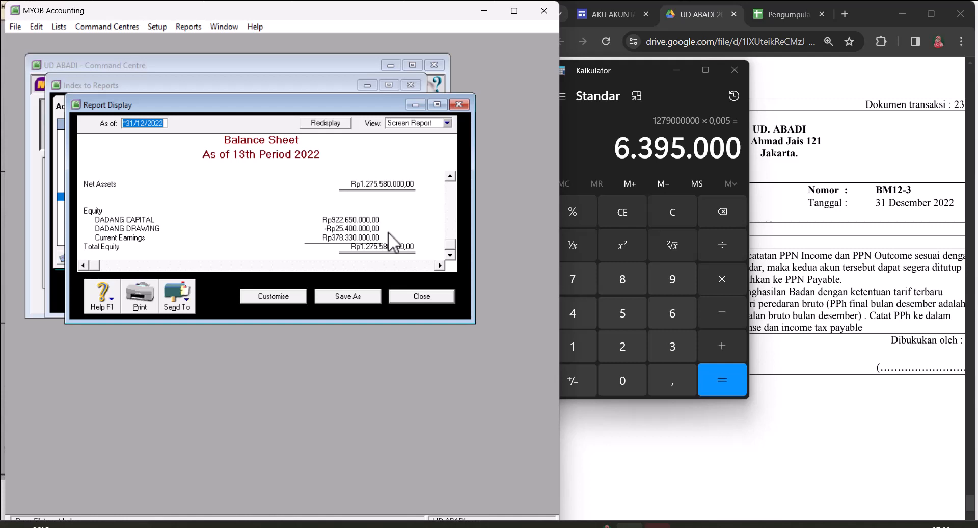
pyautogui.scroll(1, 388, 232)
# Move the Balance Sheet aside, then display the Profit & Loss [Accrual] report from December through the 13th Period and check its net profit.
pyautogui.moveTo(277, 106); pyautogui.dragTo(403, 245)
pyautogui.scroll(-1, 109, 207)
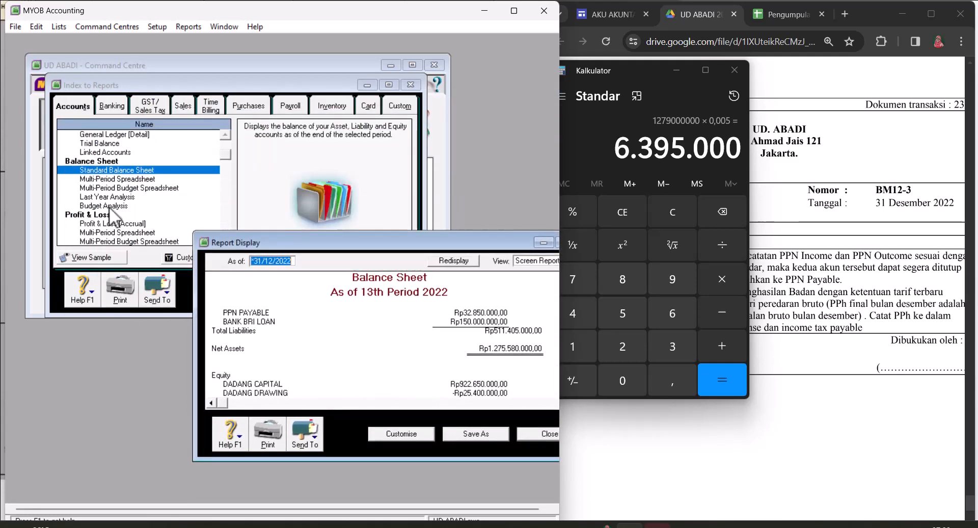
pyautogui.scroll(-1, 111, 206)
pyautogui.scroll(-1, 122, 200)
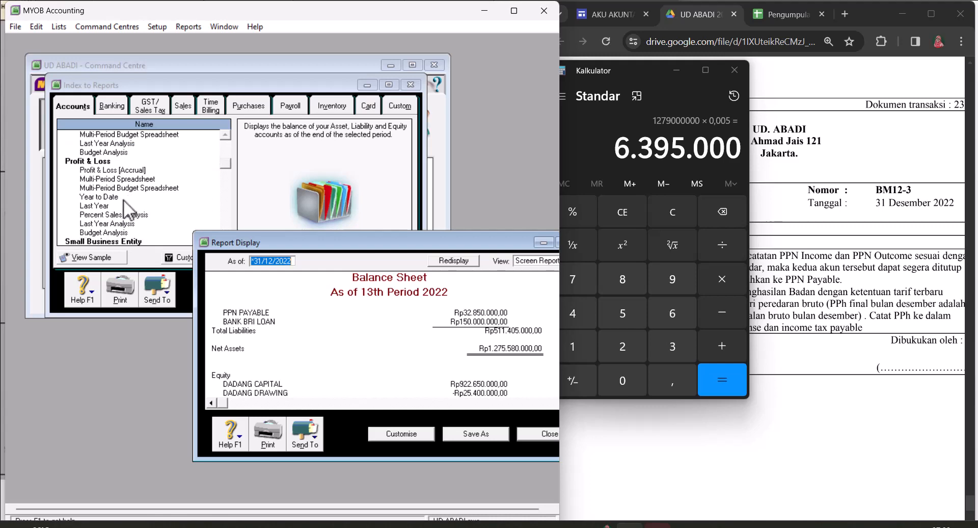
pyautogui.doubleClick(129, 171)
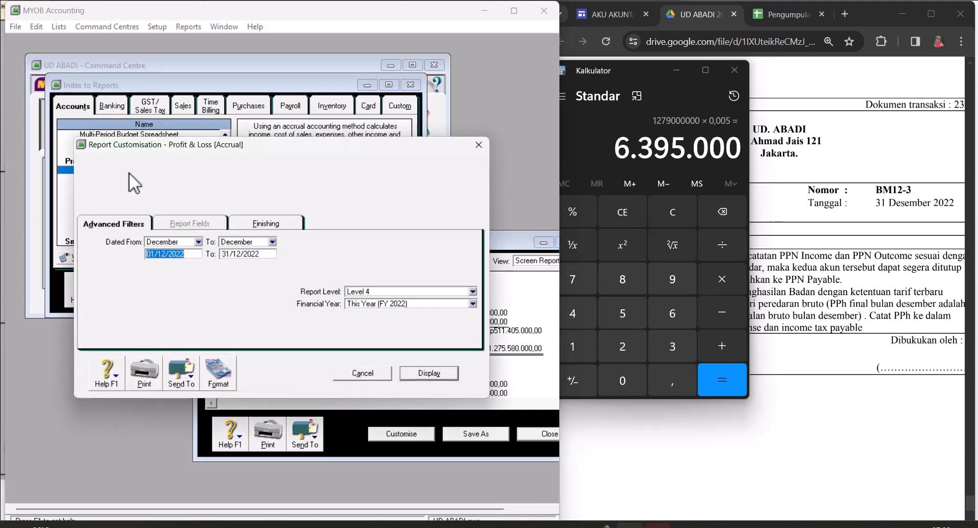
pyautogui.click(273, 242)
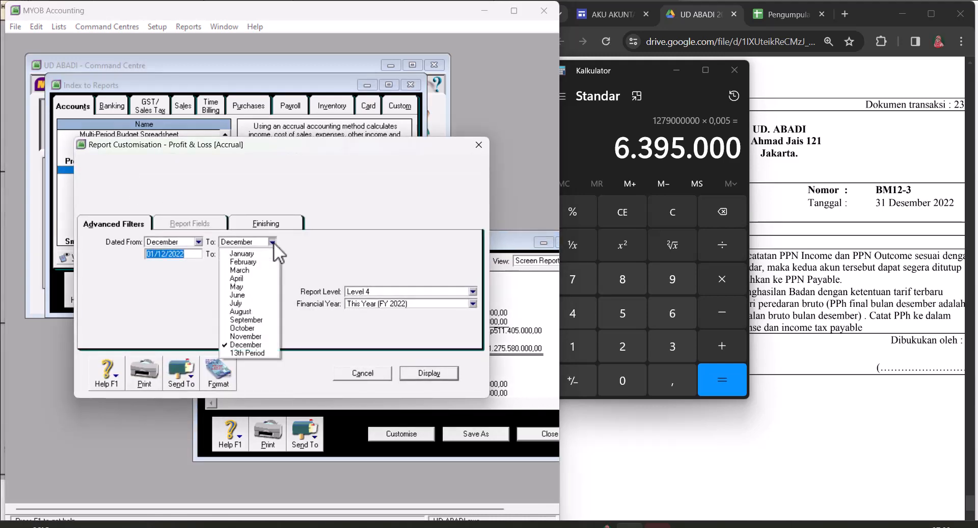
pyautogui.click(257, 352)
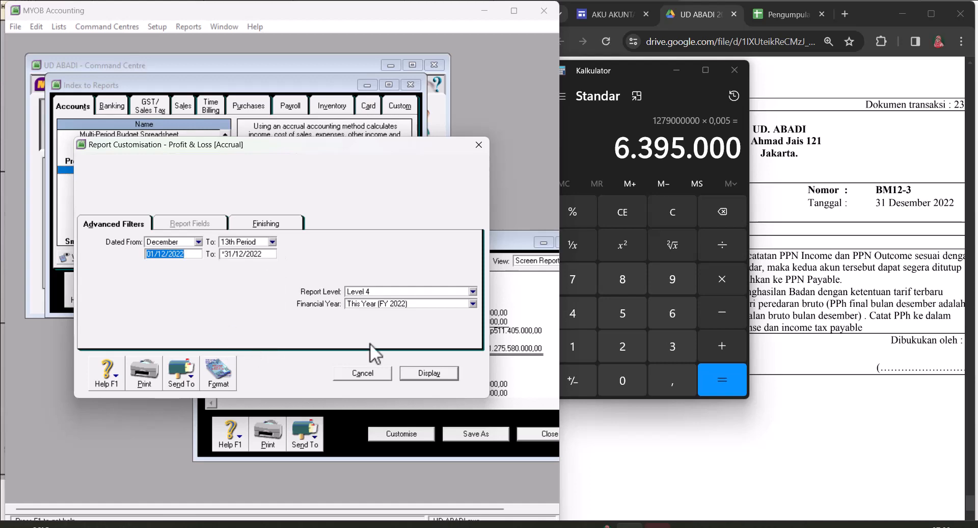
pyautogui.click(432, 372)
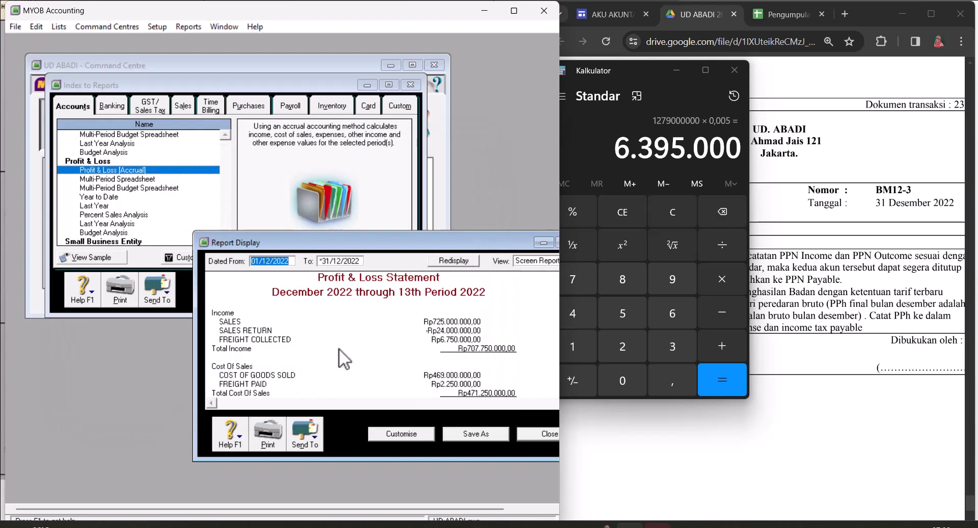
pyautogui.scroll(-6, 360, 304)
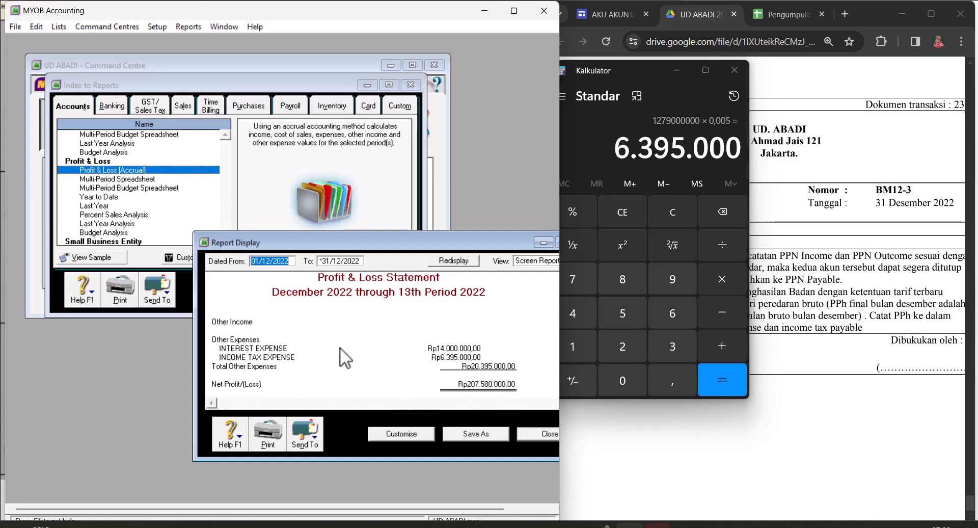
# Start printing the Profit & Loss Statement, trying Microsoft Print to PDF and selecting HP LaserJet Pro M12w as the printer.
pyautogui.click(272, 439)
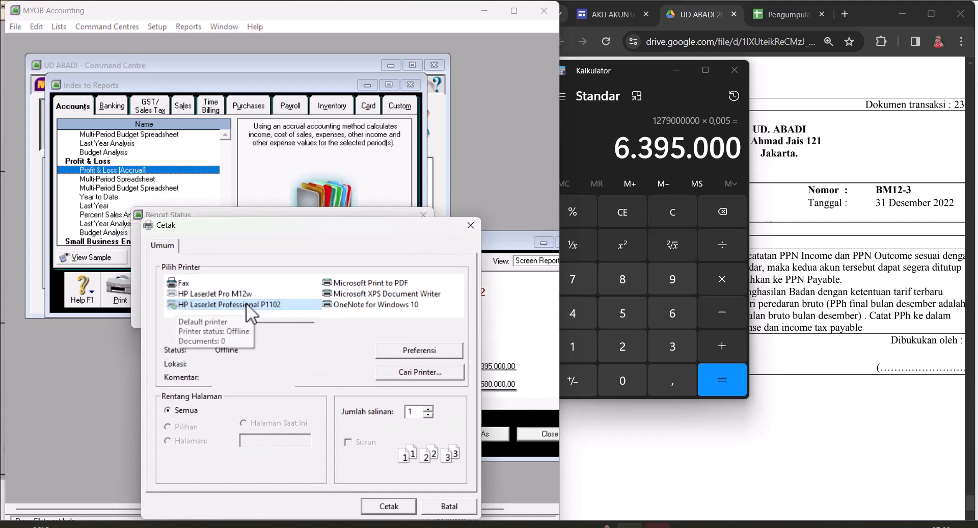
pyautogui.click(349, 286)
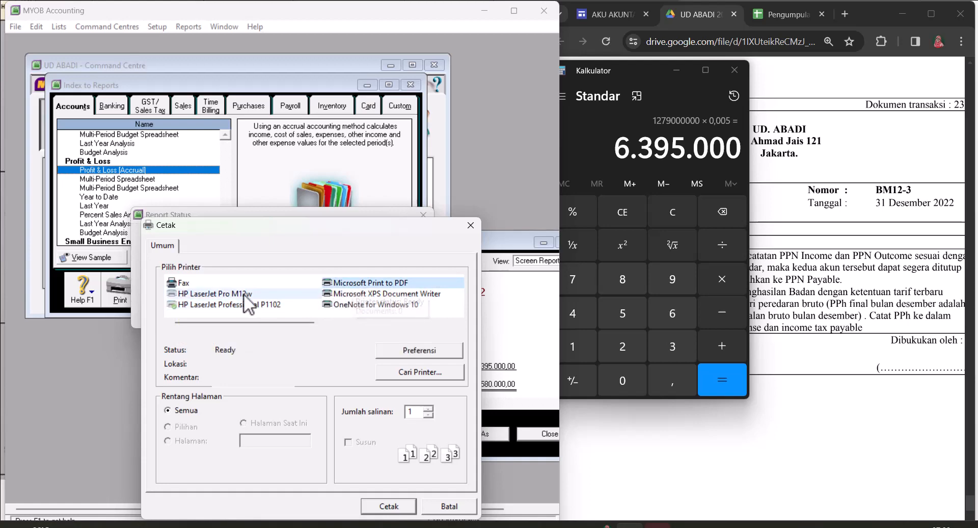
pyautogui.click(199, 294)
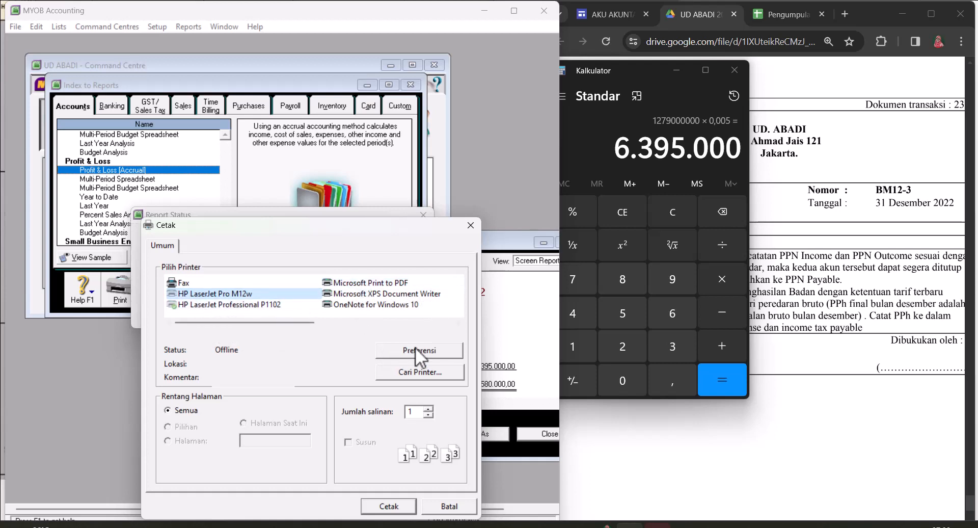